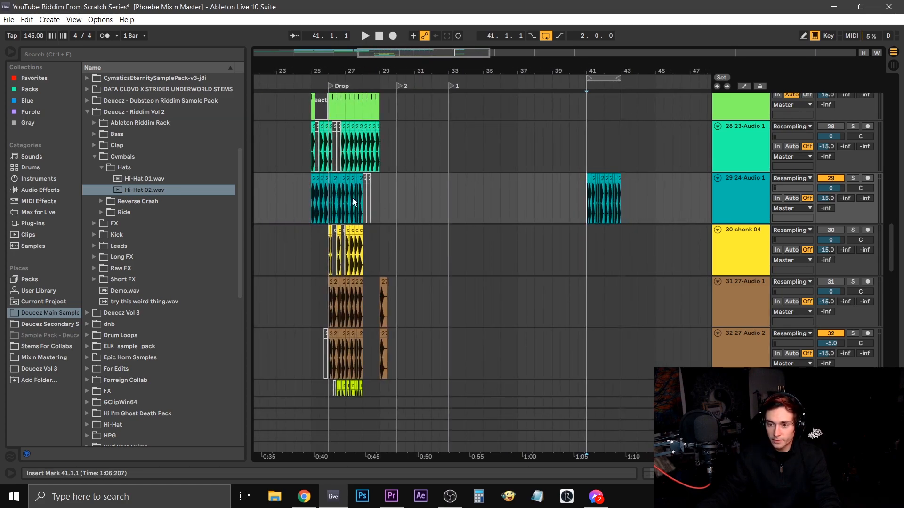
# Step: Play back the chopped audio pattern on track 29 across bars 41 and 42
pyautogui.moveTo(603, 70)
pyautogui.mouseDown()
pyautogui.moveTo(336, 73)
pyautogui.moveTo(391, 73)
pyautogui.mouseUp()
pyautogui.click(453, 199)
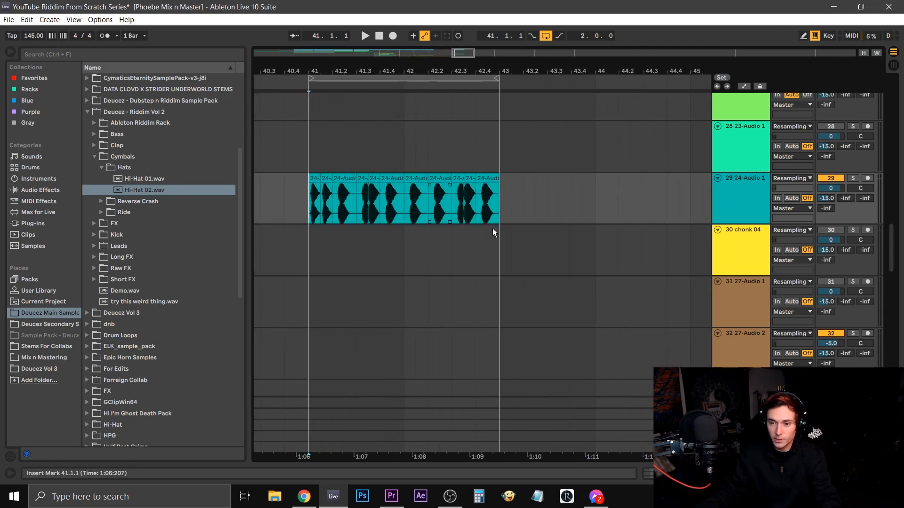
pyautogui.press('space')
pyautogui.click(408, 210)
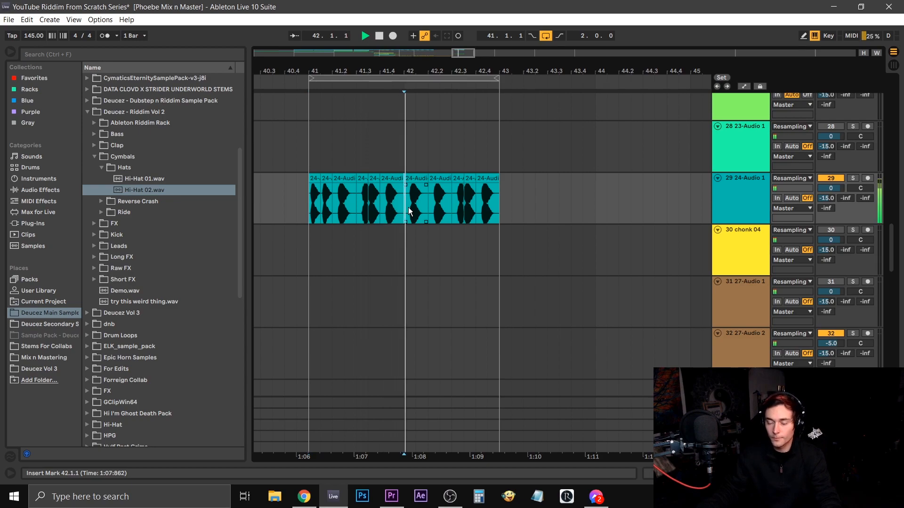
pyautogui.press('space')
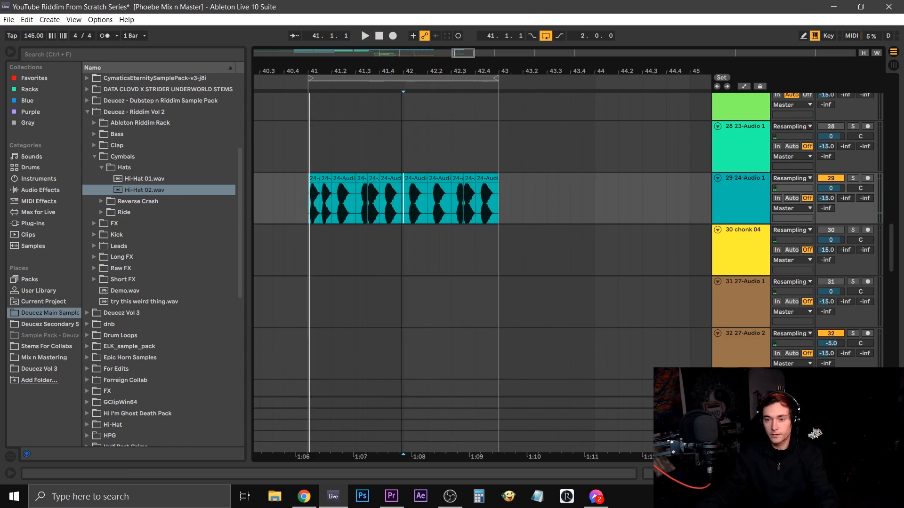
# Step: Move the two-bar loop region so it runs from 43.1.1 to 45.1.1
pyautogui.press('-')
pyautogui.moveTo(373, 79); pyautogui.dragTo(469, 77)
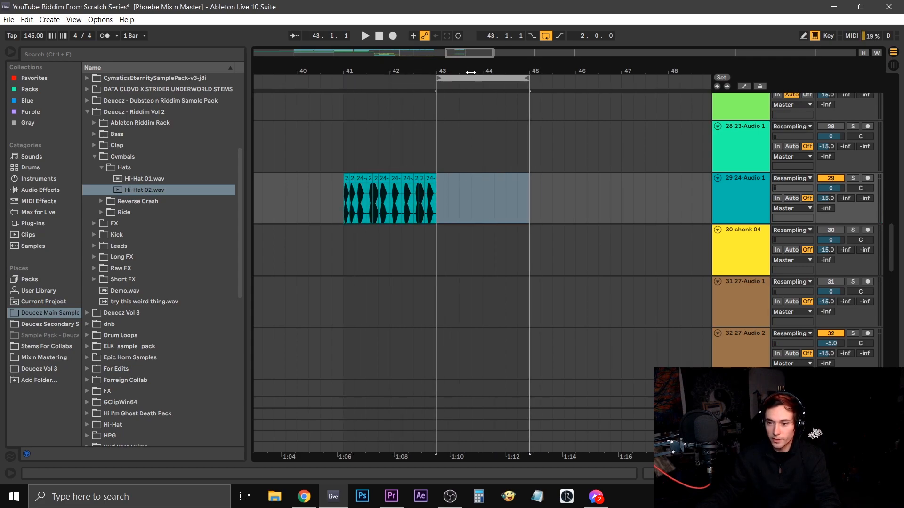
pyautogui.scroll(5, 441, 256)
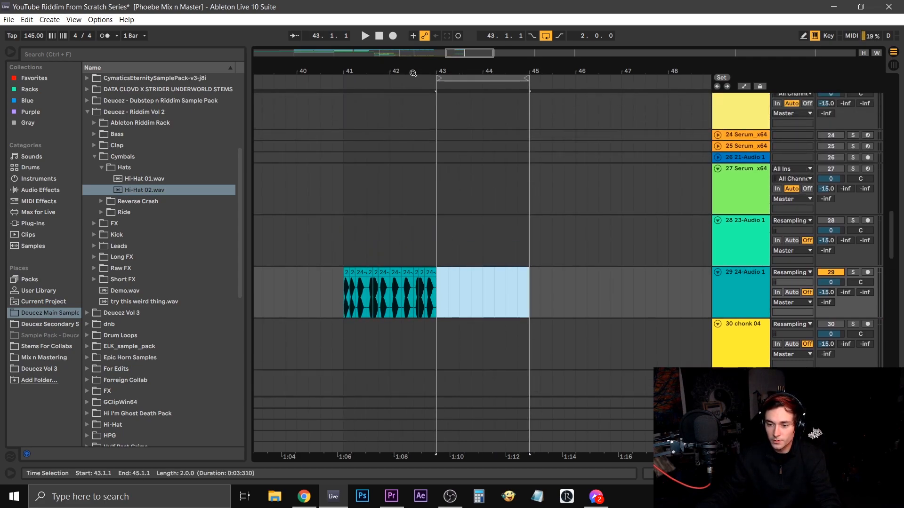
# Step: Copy the one-beat audio clip at 41.4 on track 29 and paste it eight times in a row from bar 43
pyautogui.moveTo(371, 69); pyautogui.dragTo(371, 141)
pyautogui.click(426, 272)
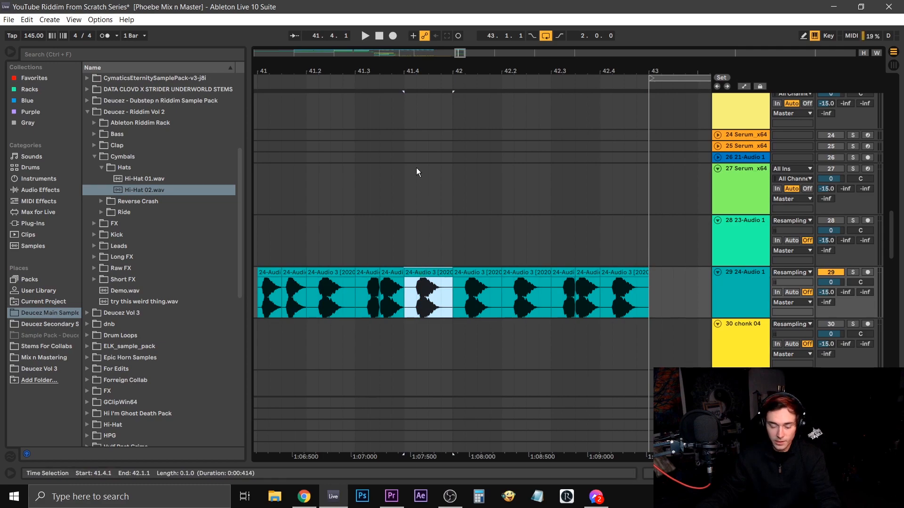
pyautogui.moveTo(419, 68); pyautogui.dragTo(309, 42)
pyautogui.click(448, 294)
pyautogui.hotkey('ctrl', 'v')
pyautogui.hotkey('ctrl', 'v')
pyautogui.hotkey('ctrl', 'v')
pyautogui.hotkey('ctrl', 'v')
pyautogui.hotkey('ctrl', 'v')
pyautogui.hotkey('ctrl', 'v')
pyautogui.hotkey('ctrl', 'v')
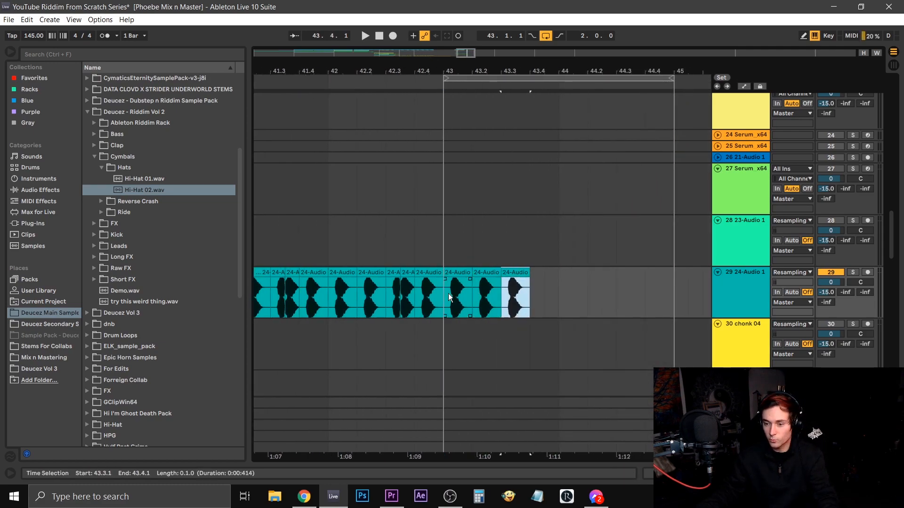
pyautogui.hotkey('ctrl', 'v')
# Step: Play back the repeated one-beat clips on track 29 from bar 43
pyautogui.click(442, 295)
pyautogui.press('space')
pyautogui.scroll(-4, 493, 191)
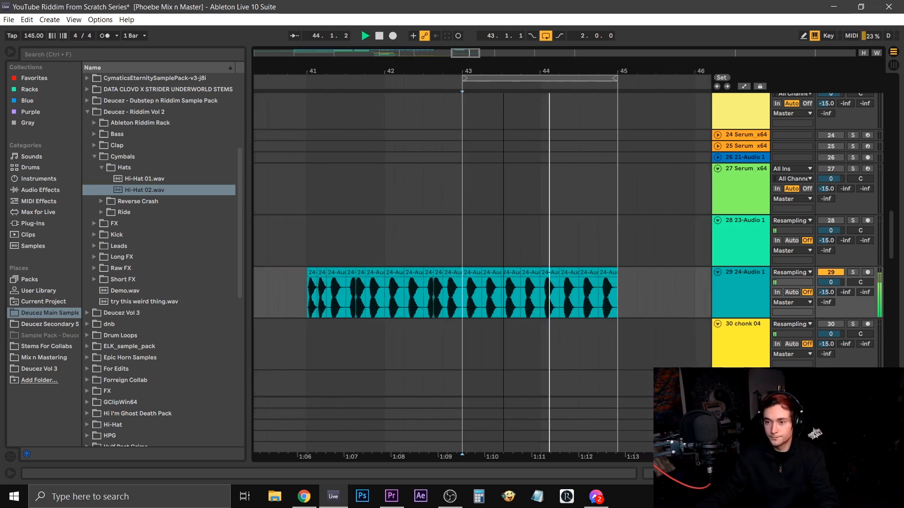
pyautogui.scroll(-5, 471, 292)
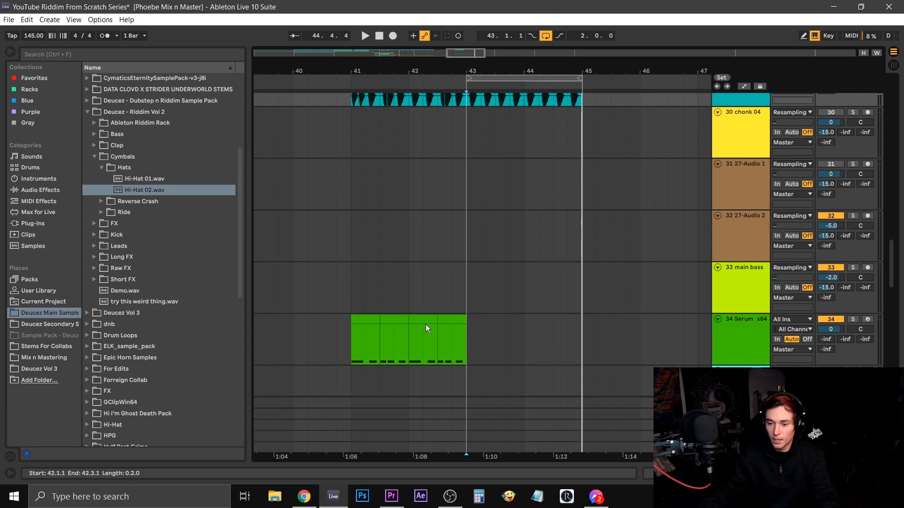
pyautogui.press('space')
# Step: Copy the track 34 Serum MIDI pattern and the track 10 All clip from bars 41–42 to bar 43
pyautogui.click(422, 328)
pyautogui.click(422, 318)
pyautogui.hotkey('ctrl', 'c')
pyautogui.click(470, 325)
pyautogui.hotkey('ctrl', 'v')
pyautogui.moveTo(496, 72); pyautogui.dragTo(500, 141)
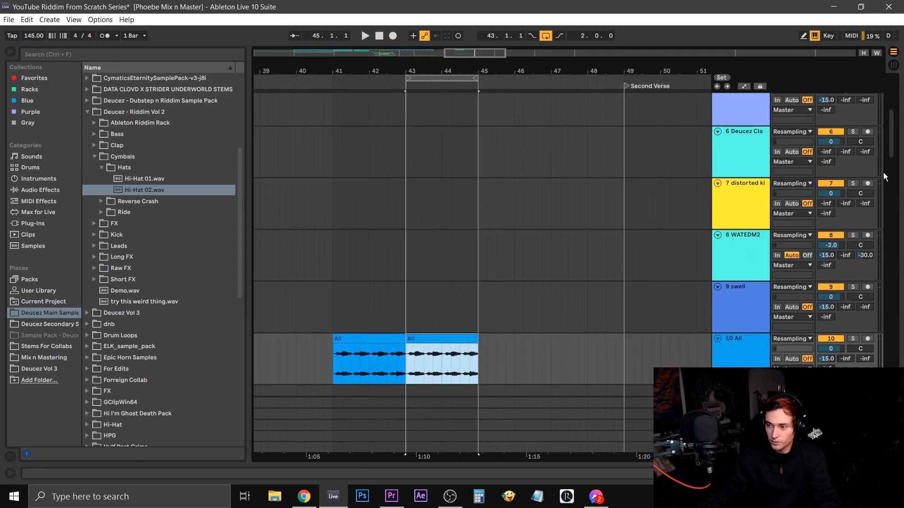
# Step: Duplicate the drum rack, Cymatics and under snare clips on tracks 1 to 4 from bars 41–42 into bars 43–44
pyautogui.scroll(5, 891, 153)
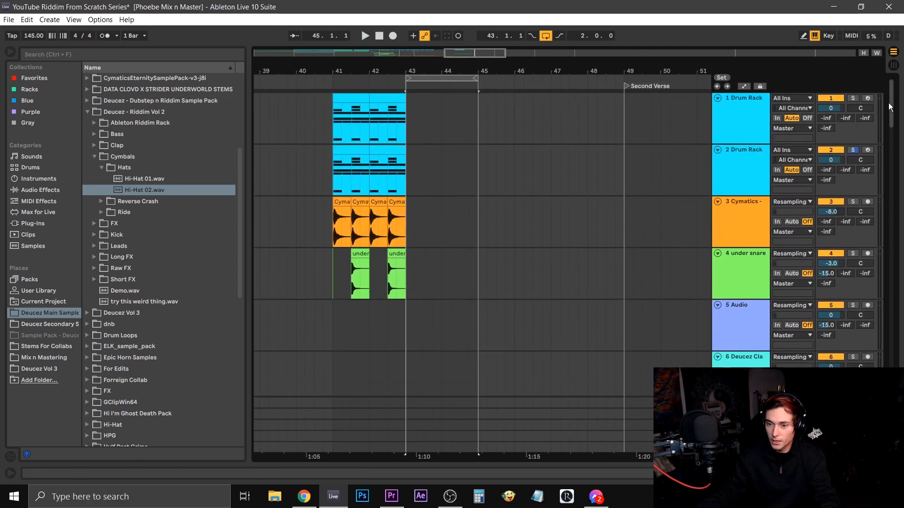
pyautogui.moveTo(410, 127); pyautogui.dragTo(327, 285)
pyautogui.hotkey('ctrl', 'd')
# Step: Play back the looped section from bar 43 with the duplicated drums and look through the tracks
pyautogui.click(408, 289)
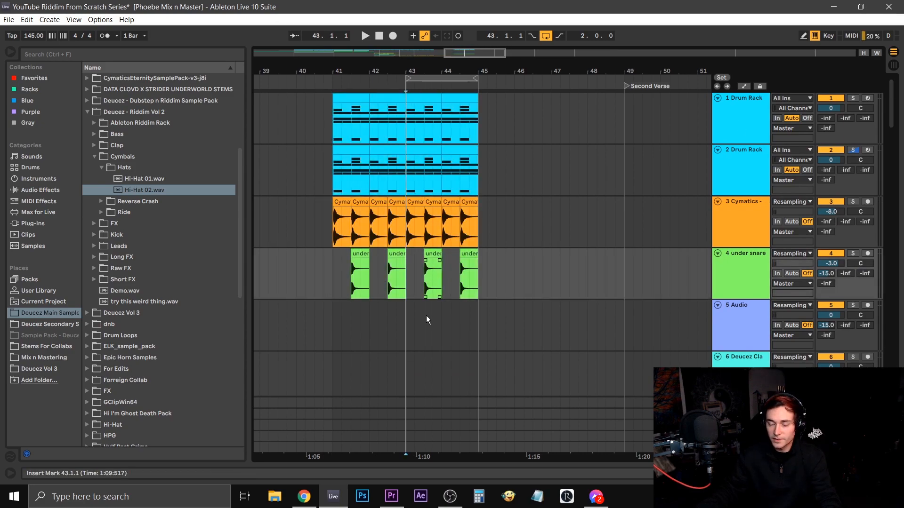
pyautogui.press('space')
pyautogui.press('+')
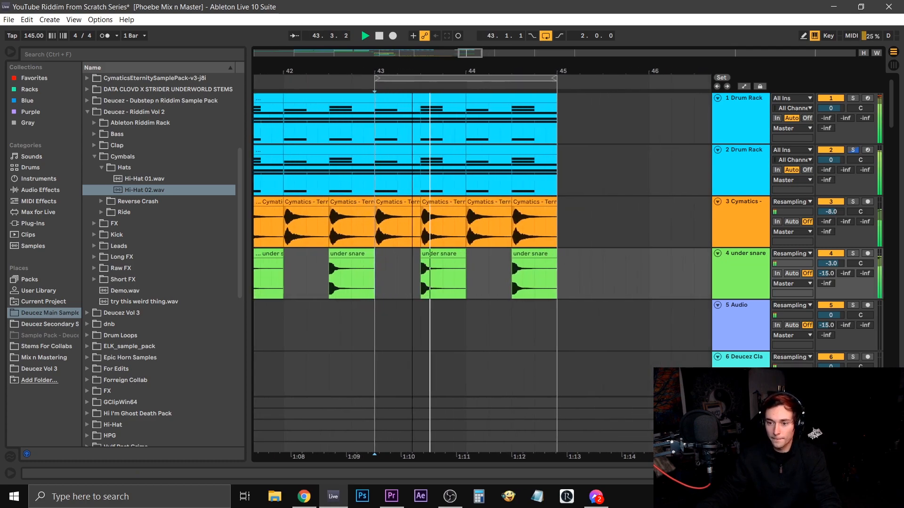
pyautogui.press('-')
pyautogui.scroll(-5, 374, 180)
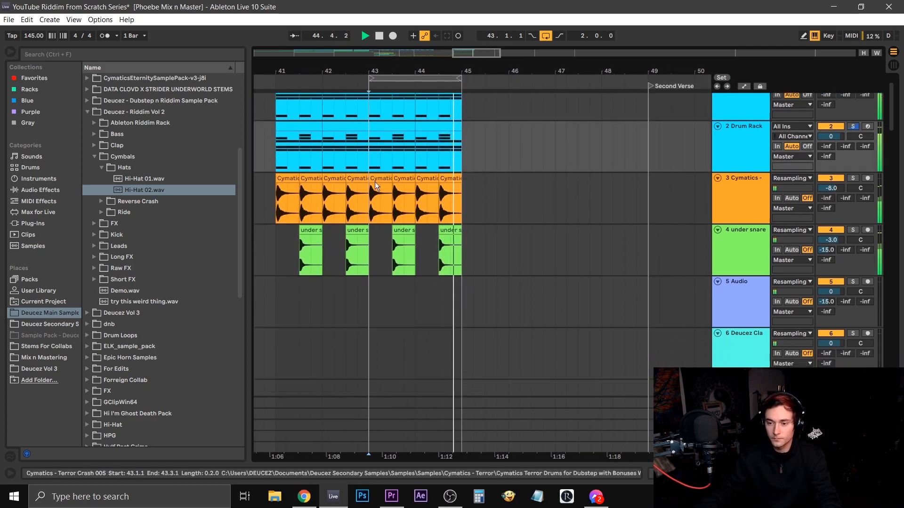
pyautogui.scroll(-10, 368, 296)
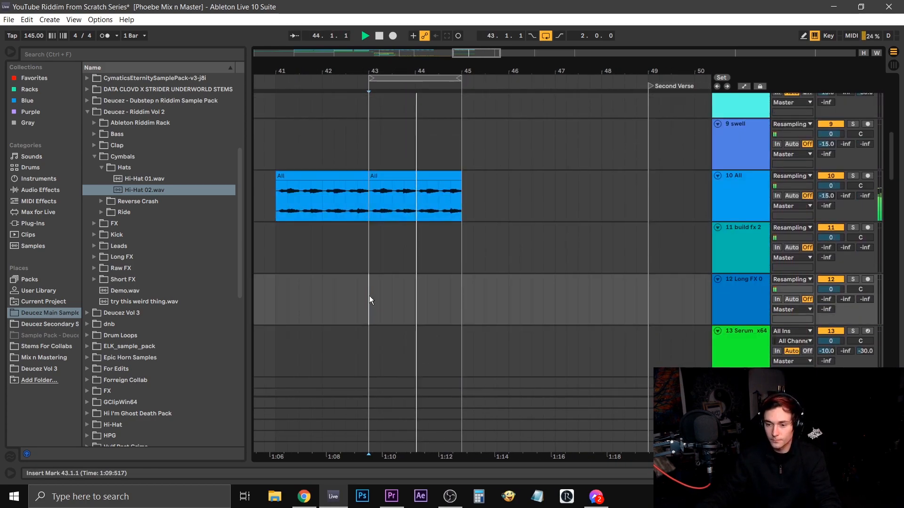
pyautogui.scroll(-7, 367, 308)
pyautogui.press('space')
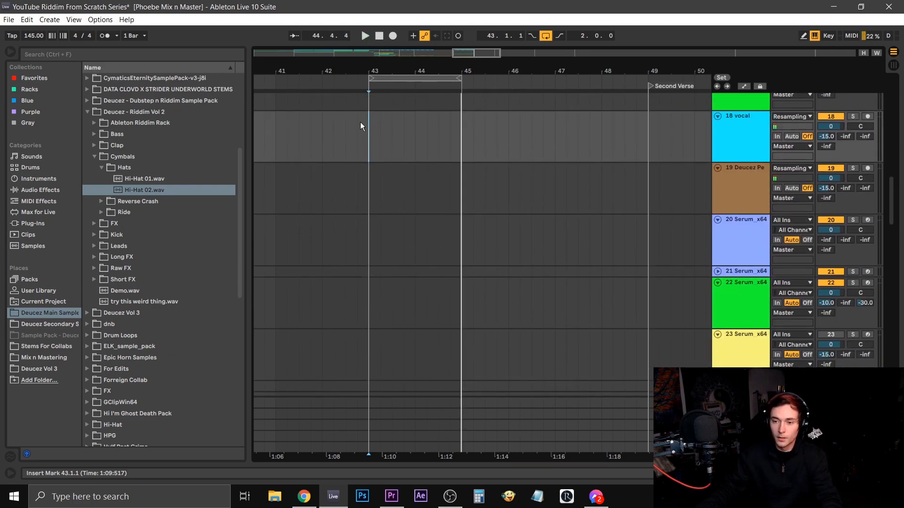
# Step: Examine the sample details of the track 29 clip at bar 43 and the automation lanes, hiding both again
pyautogui.scroll(-10, 418, 114)
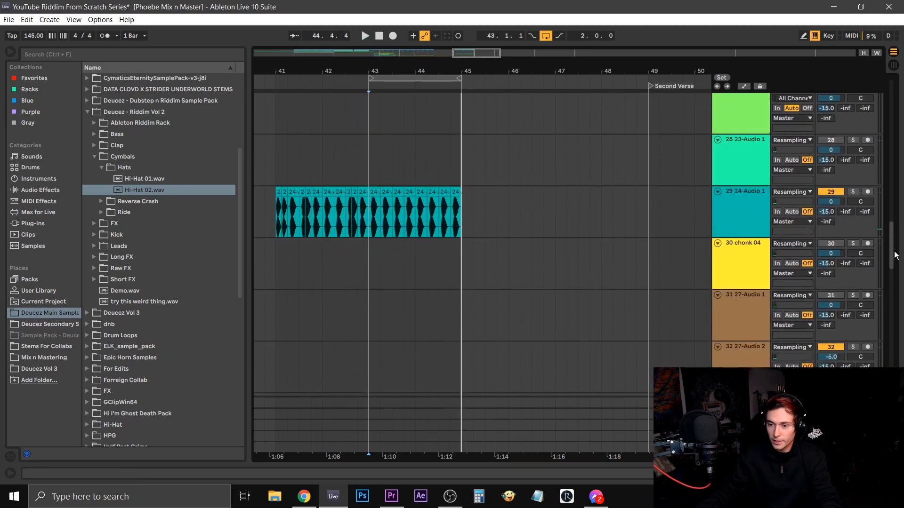
pyautogui.moveTo(372, 70); pyautogui.dragTo(372, 170)
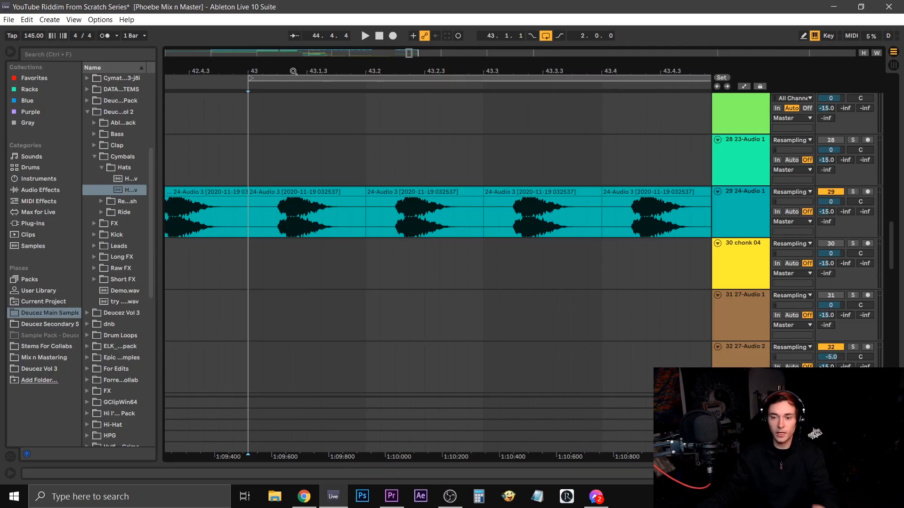
pyautogui.moveTo(295, 67); pyautogui.dragTo(241, 68)
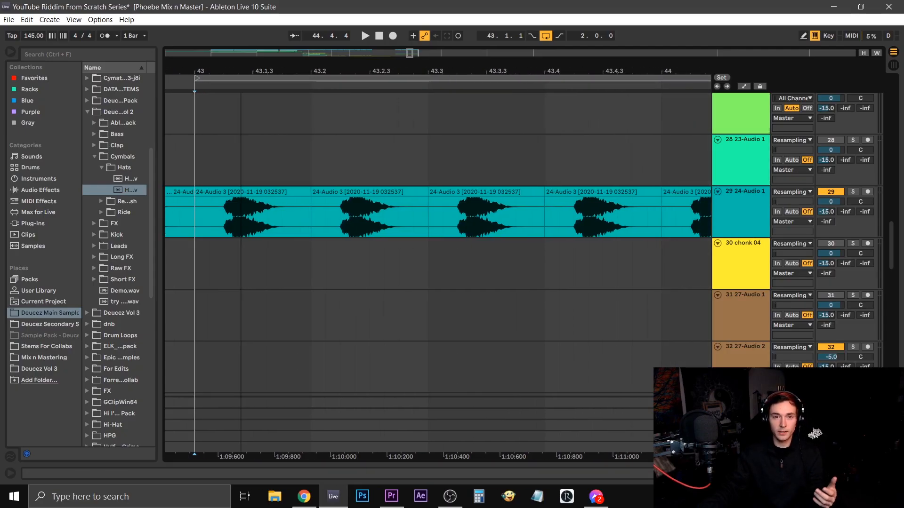
pyautogui.click(273, 188)
pyautogui.doubleClick(256, 202)
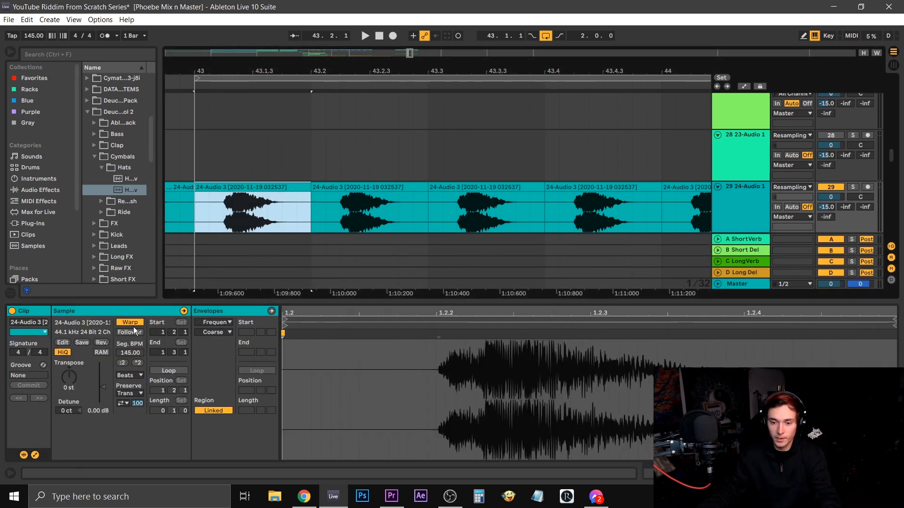
pyautogui.hotkey('ctrl', 'alt', 'l')
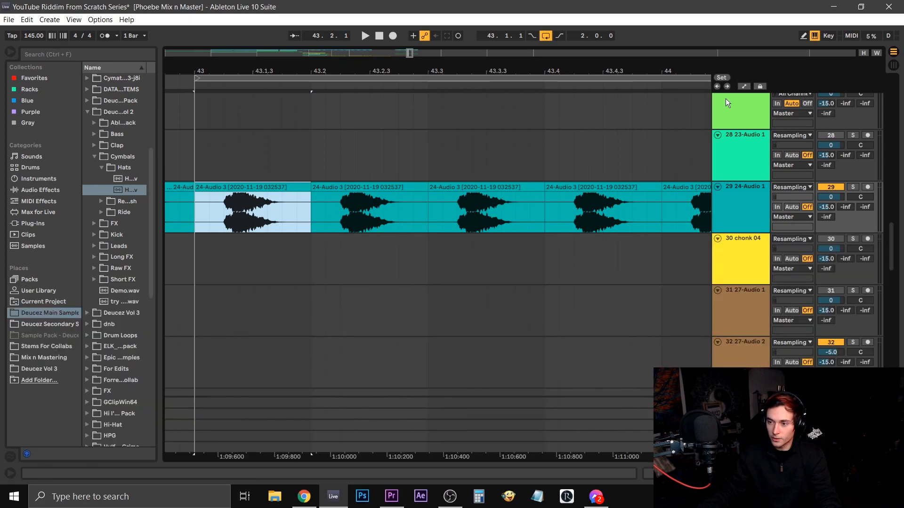
pyautogui.click(744, 87)
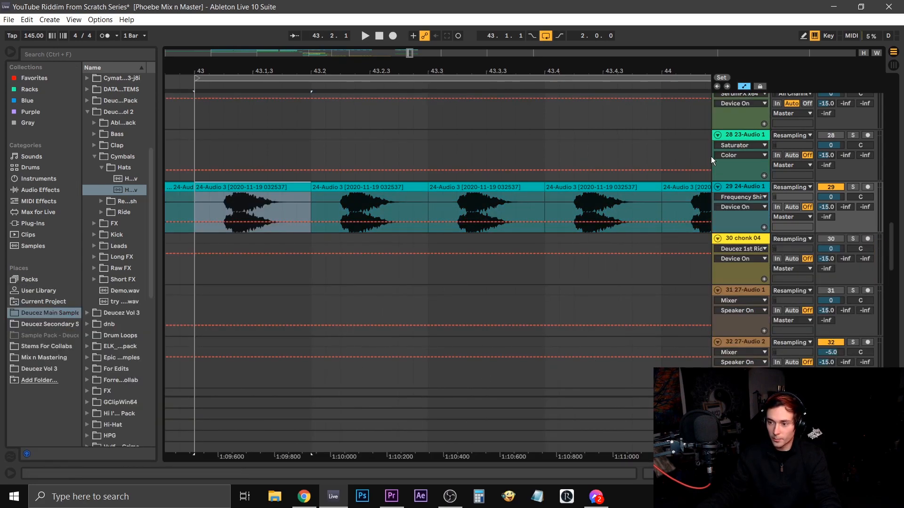
pyautogui.click(744, 88)
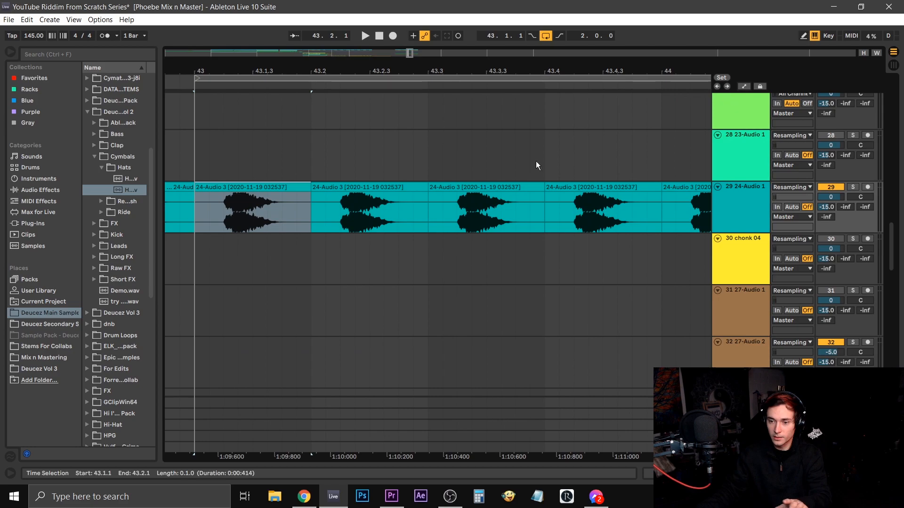
# Step: Slip the audio slightly later inside the track 29 clip at 43.1.1, keeping the clip boundaries in place
pyautogui.click(193, 219)
pyautogui.click(240, 190)
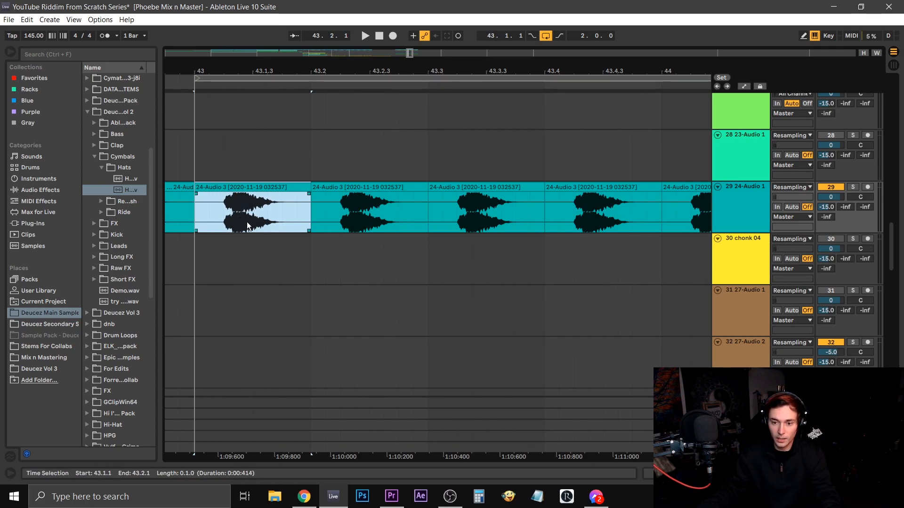
pyautogui.moveTo(247, 213)
pyautogui.mouseDown()
pyautogui.moveTo(222, 217)
pyautogui.moveTo(259, 218)
pyautogui.mouseUp()
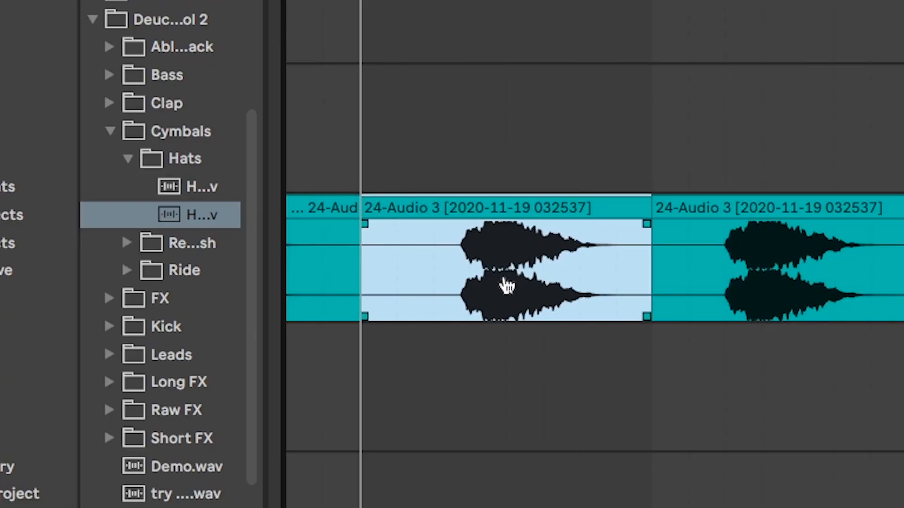
pyautogui.moveTo(522, 284); pyautogui.dragTo(469, 288)
pyautogui.moveTo(238, 221); pyautogui.dragTo(262, 221)
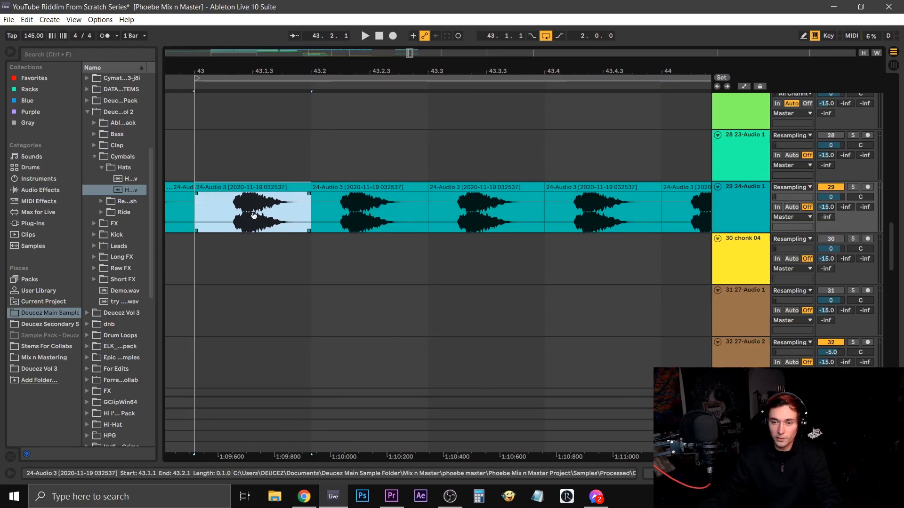
pyautogui.moveTo(287, 73); pyautogui.dragTo(287, 33)
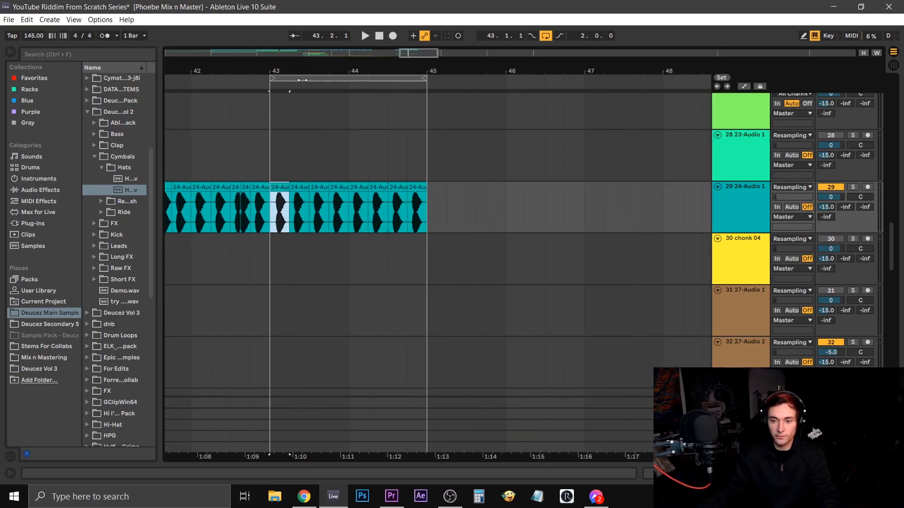
pyautogui.scroll(-2, 340, 317)
pyautogui.moveTo(456, 319); pyautogui.dragTo(274, 316)
pyautogui.scroll(1, 273, 316)
pyautogui.scroll(2, 274, 317)
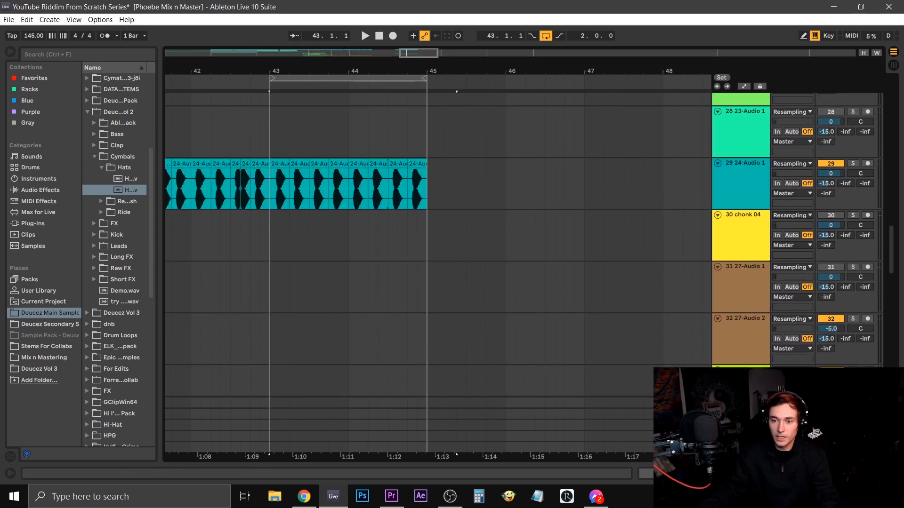
# Step: Select the silent lead-in of the second track 29 clip, from 43.2.1 to 43.2.2
pyautogui.moveTo(285, 66); pyautogui.dragTo(285, 104)
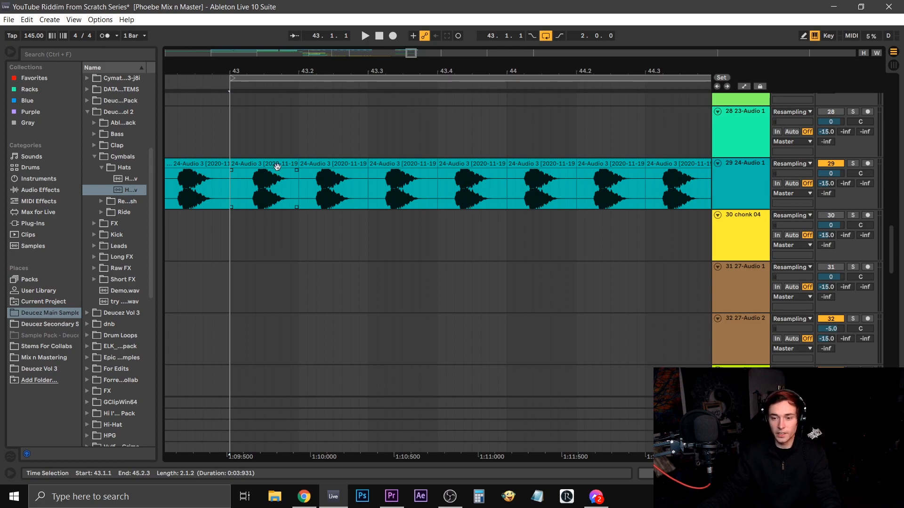
pyautogui.click(299, 176)
pyautogui.click(298, 197)
pyautogui.moveTo(298, 197); pyautogui.dragTo(319, 199)
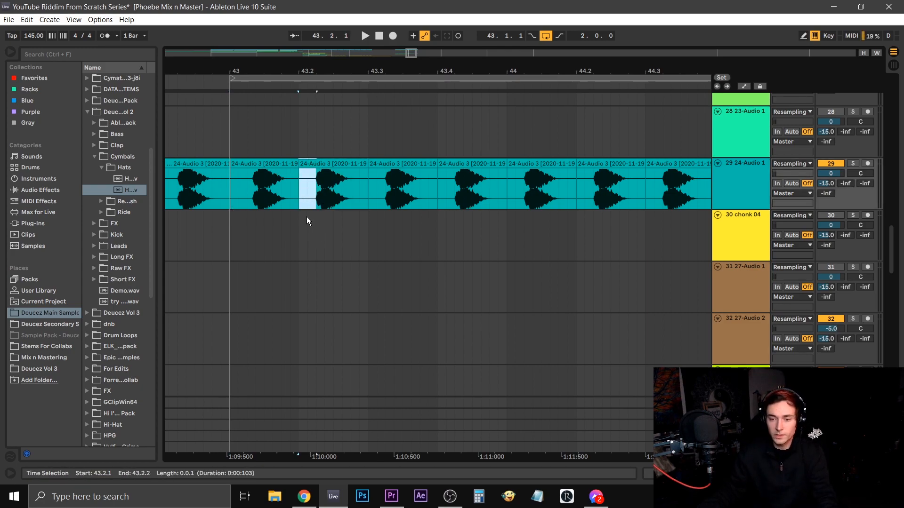
# Step: Slip the audio in the track 29 clip at 43.1.1 a little further later and play back the loop
pyautogui.click(255, 192)
pyautogui.click(270, 163)
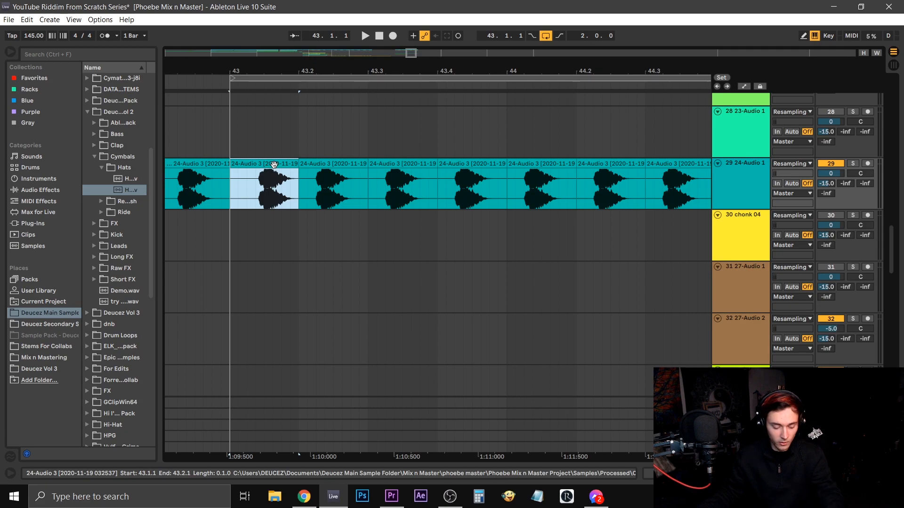
pyautogui.press('-')
pyautogui.press('space')
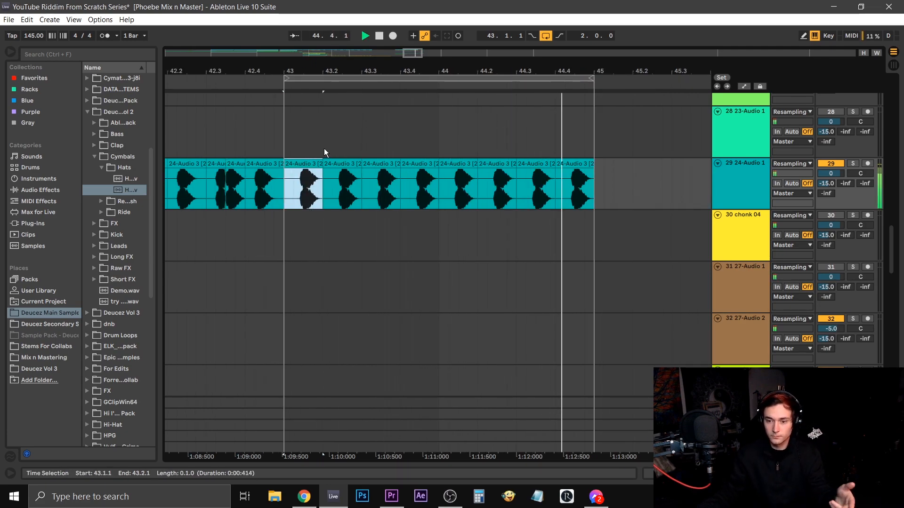
pyautogui.press('space')
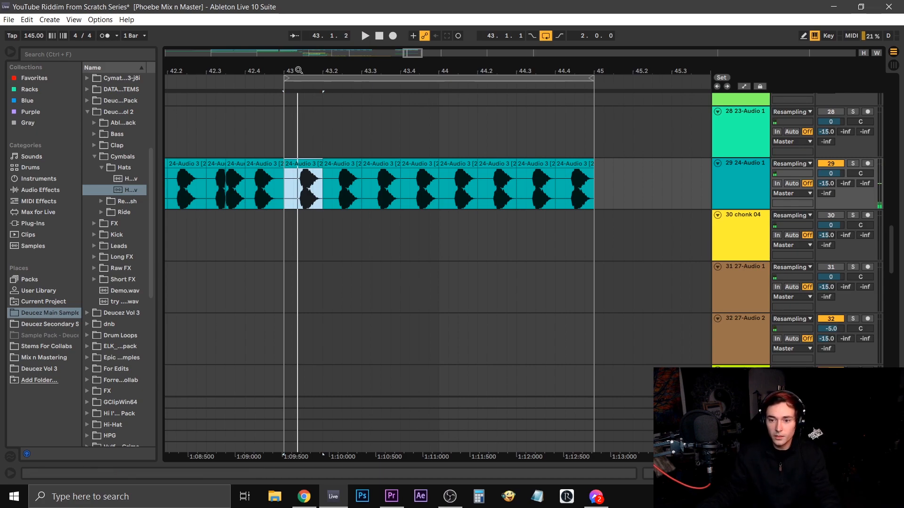
# Step: Slip the audio in the track 29 clip at 43.1.1 earlier, placing its hit near the clip's start, and play the loop
pyautogui.press('+')
pyautogui.press('+')
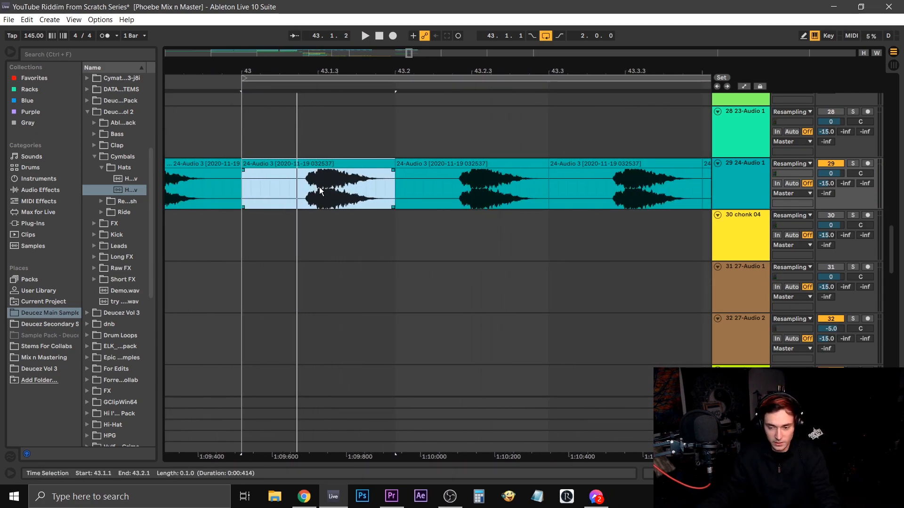
pyautogui.moveTo(338, 196); pyautogui.dragTo(283, 195)
pyautogui.press('-')
pyautogui.press('space')
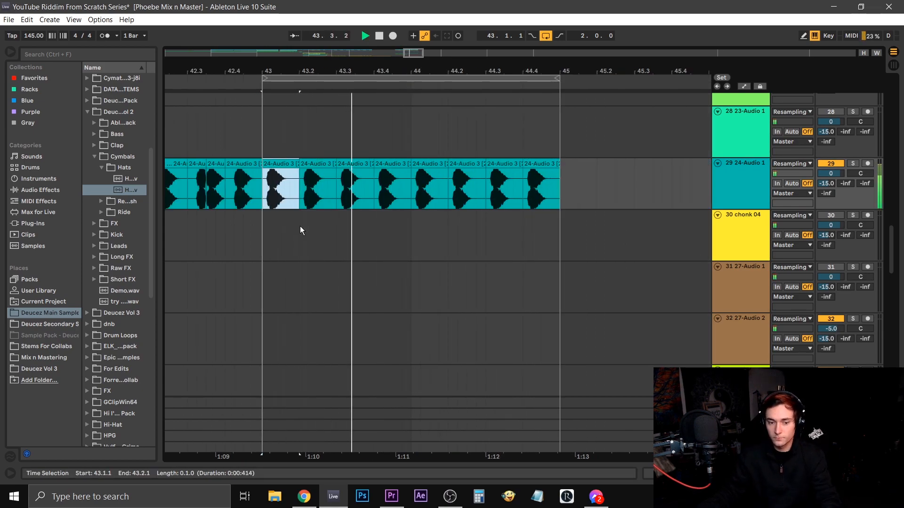
# Step: Slip the audio in the track 29 clip at 43.2.1 later, keeping the clip boundaries in place
pyautogui.press('space')
pyautogui.press('+')
pyautogui.press('+')
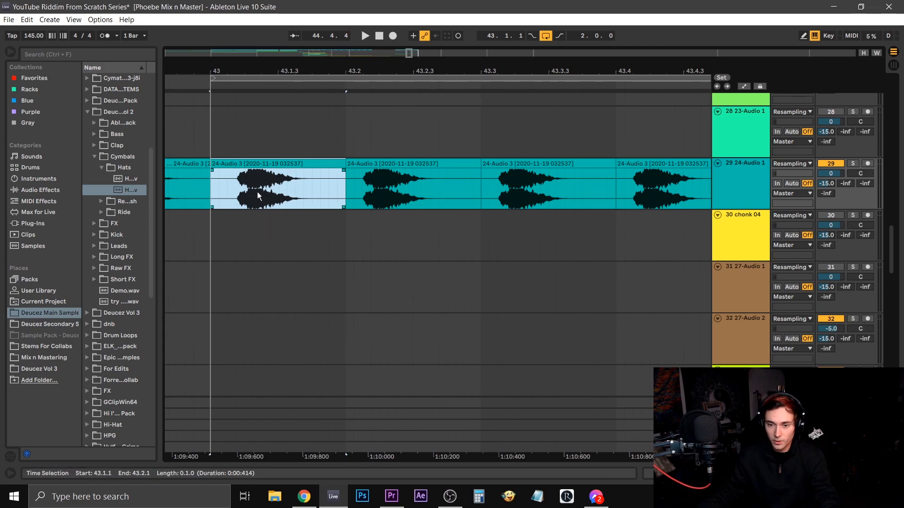
pyautogui.moveTo(239, 191); pyautogui.dragTo(212, 190)
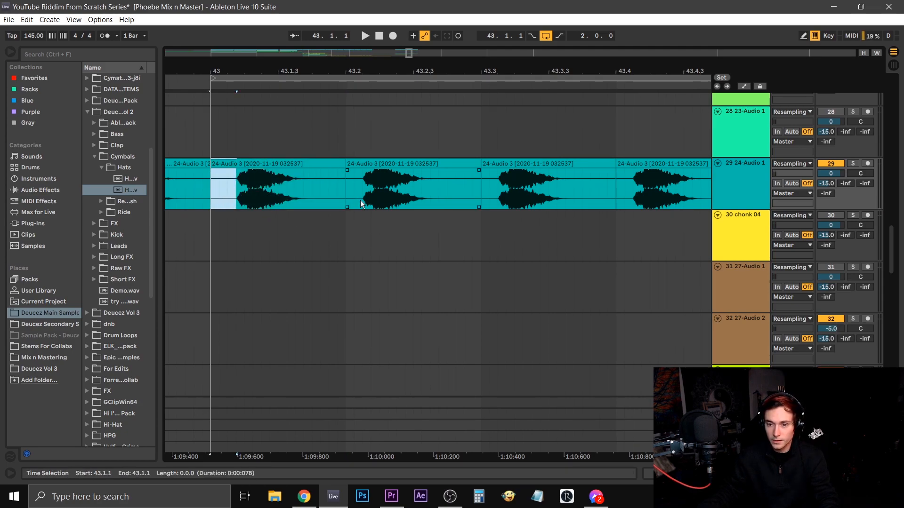
pyautogui.click(383, 187)
pyautogui.moveTo(380, 190); pyautogui.dragTo(406, 192)
# Step: Duplicate the pair of track 29 clips spanning 43.1.1 to 43.3.1 until they fill the loop up to bar 45
pyautogui.hotkey('ctrl', 'Right')
pyautogui.keyDown('shift'); pyautogui.click(224, 187); pyautogui.keyUp('shift')
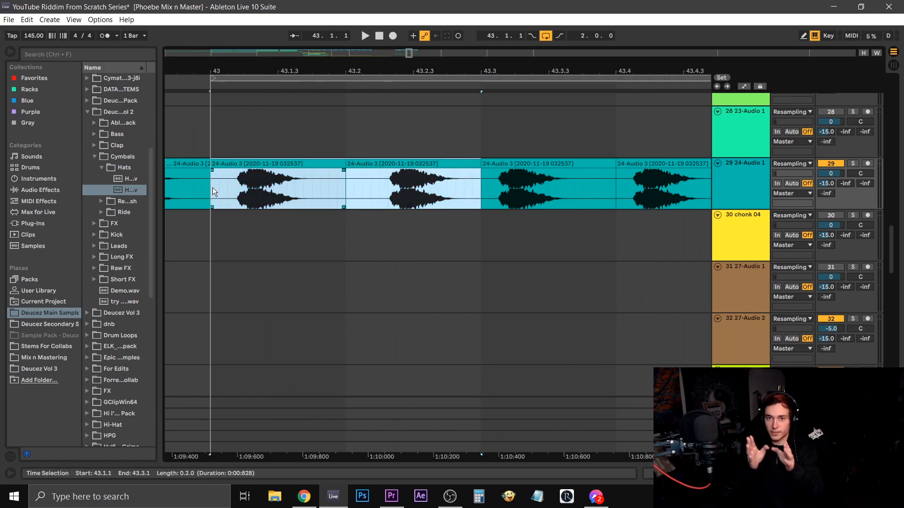
pyautogui.hotkey('ctrl', 'd')
pyautogui.hotkey('ctrl', 'd')
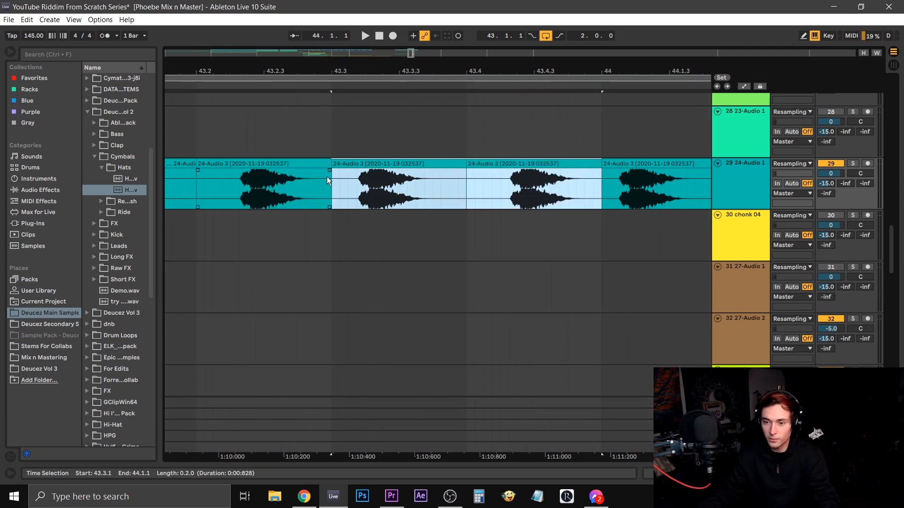
pyautogui.hotkey('ctrl', 'd')
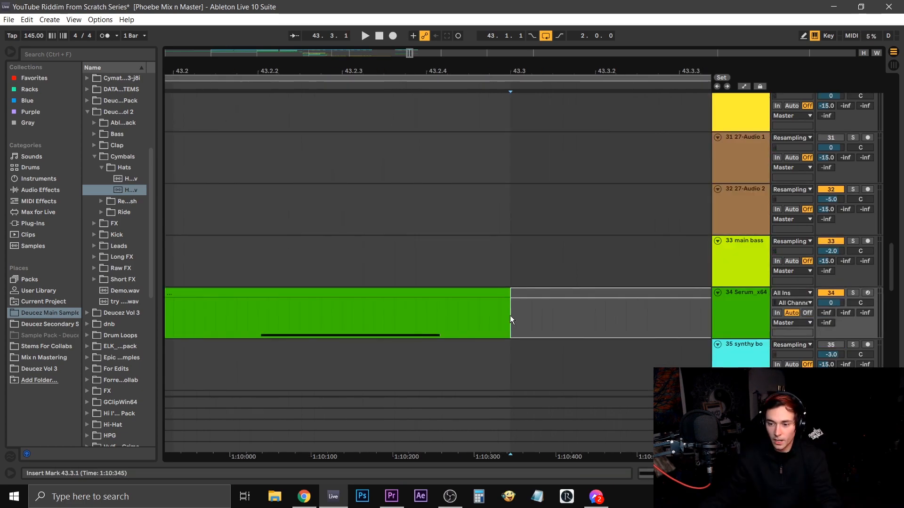
# Step: Shift the track 34 note near 43.2.2 slightly later to line up with the hit on track 29
pyautogui.moveTo(510, 315); pyautogui.dragTo(178, 291)
pyautogui.press('Delete')
pyautogui.hotkey('ctrl', 'z')
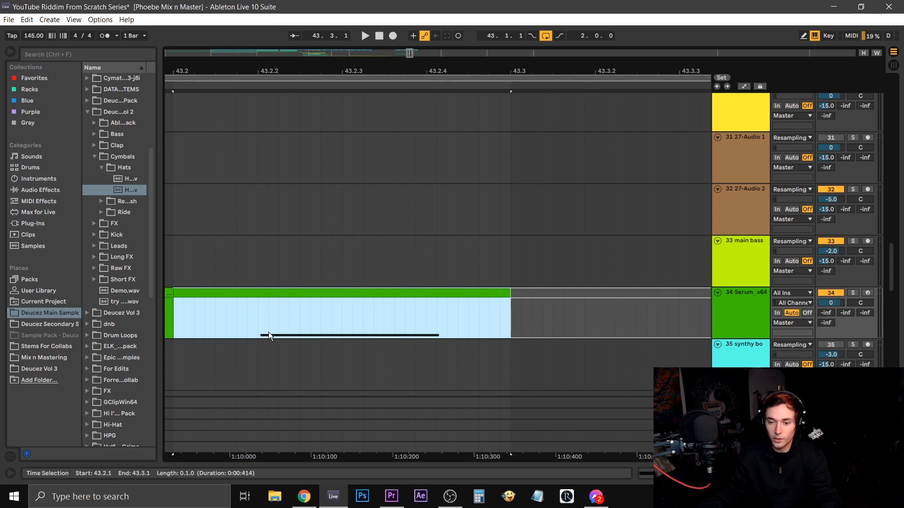
pyautogui.scroll(2, 312, 329)
pyautogui.scroll(1, 315, 318)
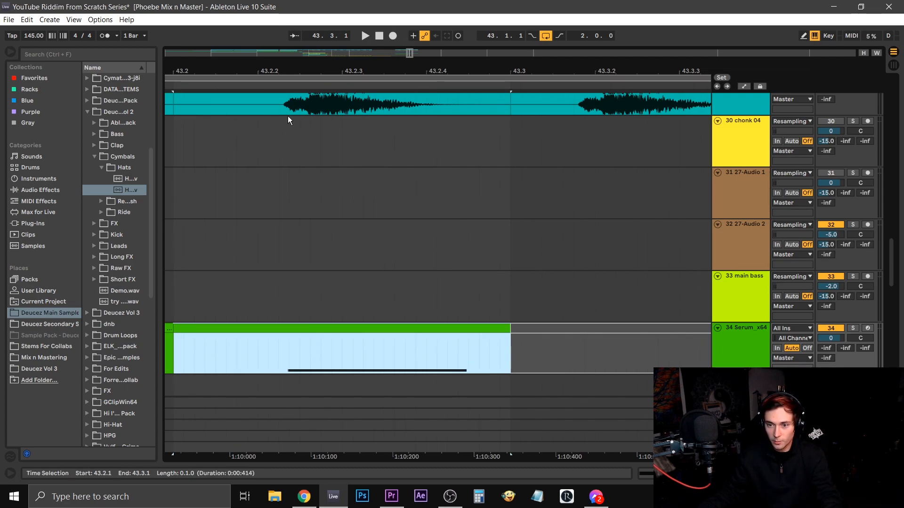
pyautogui.moveTo(282, 72); pyautogui.dragTo(282, 142)
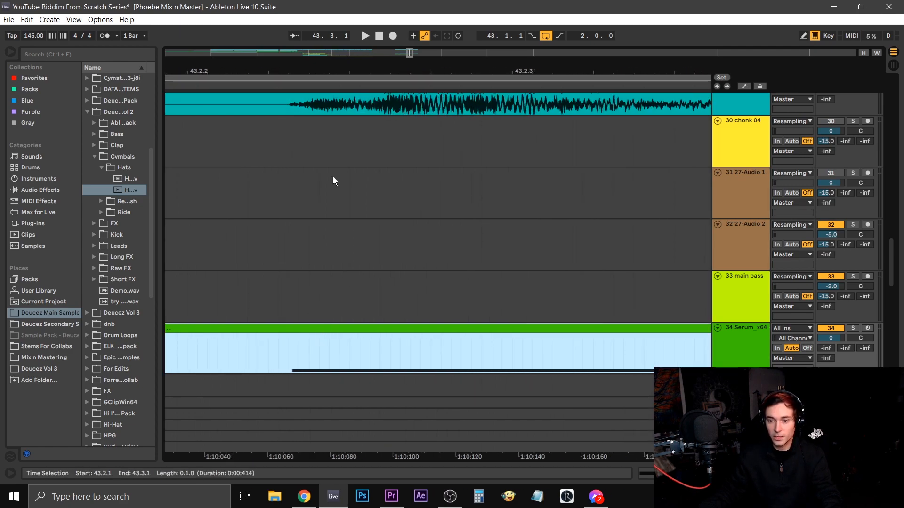
pyautogui.scroll(3, 334, 180)
pyautogui.doubleClick(324, 138)
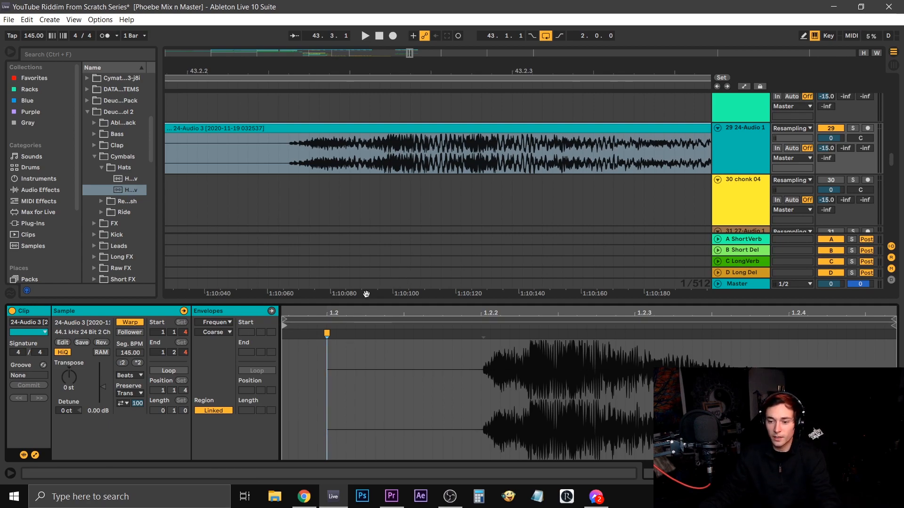
pyautogui.hotkey('ctrl', 'alt', 'l')
pyautogui.moveTo(348, 75); pyautogui.dragTo(347, 54)
pyautogui.scroll(-5, 370, 295)
# Step: Duplicate the track 34 section from 43.1.1 to 43.3.1 up to bar 45 and play back the loop
pyautogui.moveTo(274, 295); pyautogui.dragTo(376, 277)
pyautogui.hotkey('ctrl', 'd')
pyautogui.hotkey('ctrl', 'd')
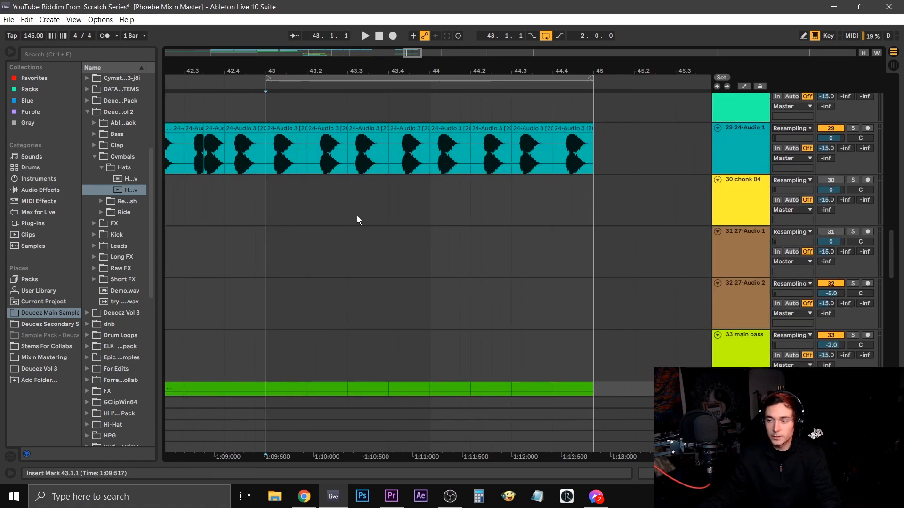
pyautogui.press('space')
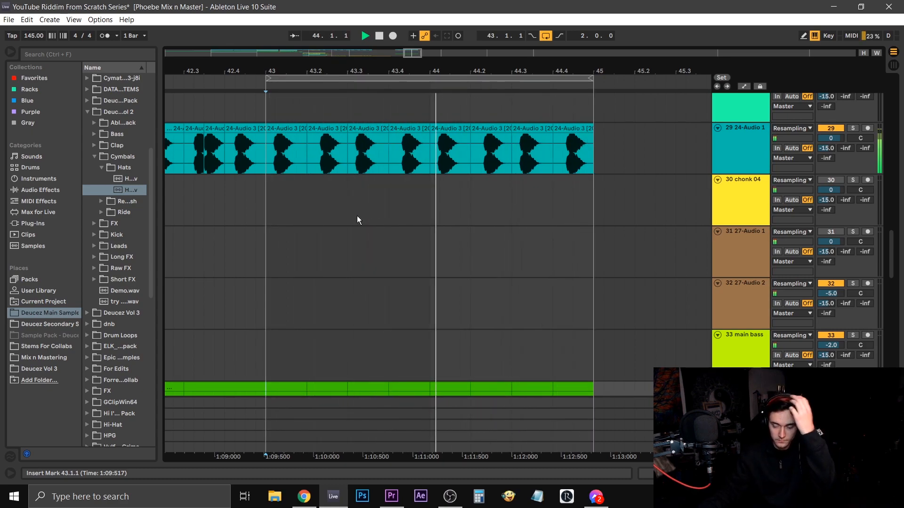
pyautogui.press('space')
# Step: Duplicate the hit portion of the first track 29 clip in bar 43 so the copy starts at 43.1.3
pyautogui.scroll(1, 357, 220)
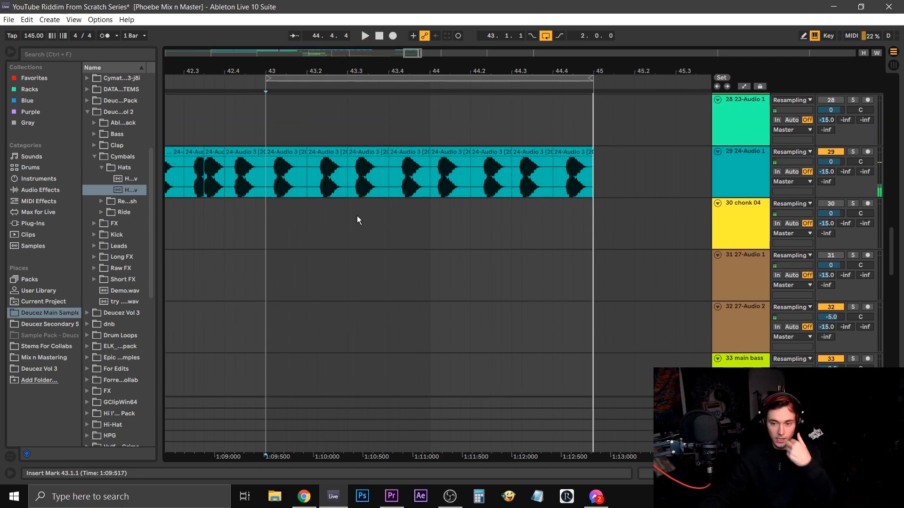
pyautogui.scroll(2, 357, 216)
pyautogui.moveTo(281, 72); pyautogui.dragTo(282, 127)
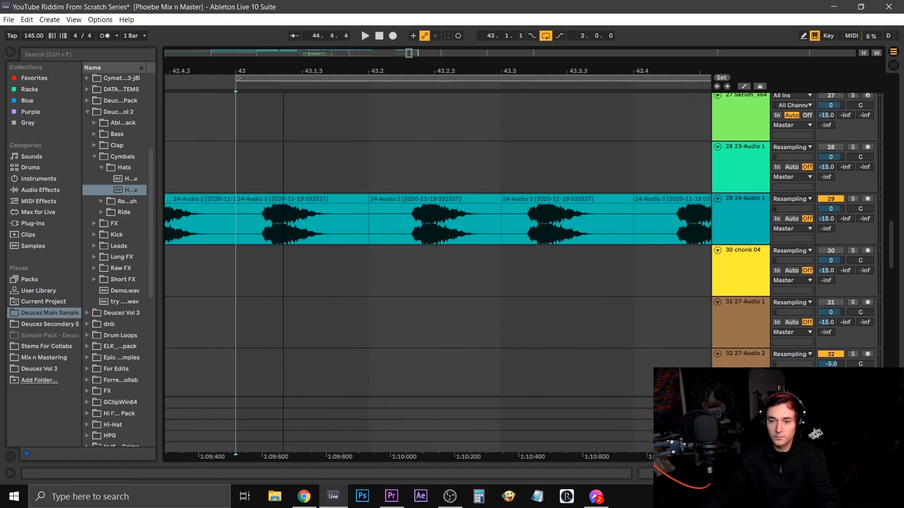
pyautogui.moveTo(302, 234); pyautogui.dragTo(254, 230)
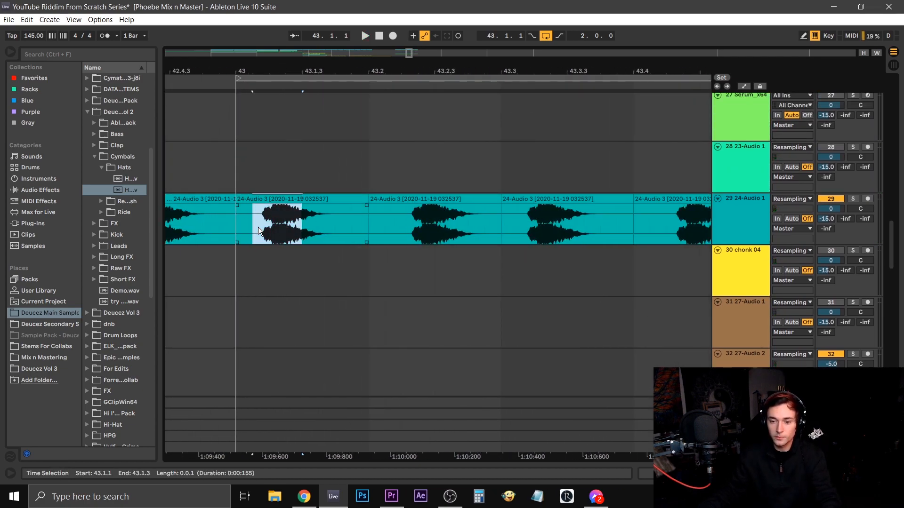
pyautogui.hotkey('ctrl', 'd')
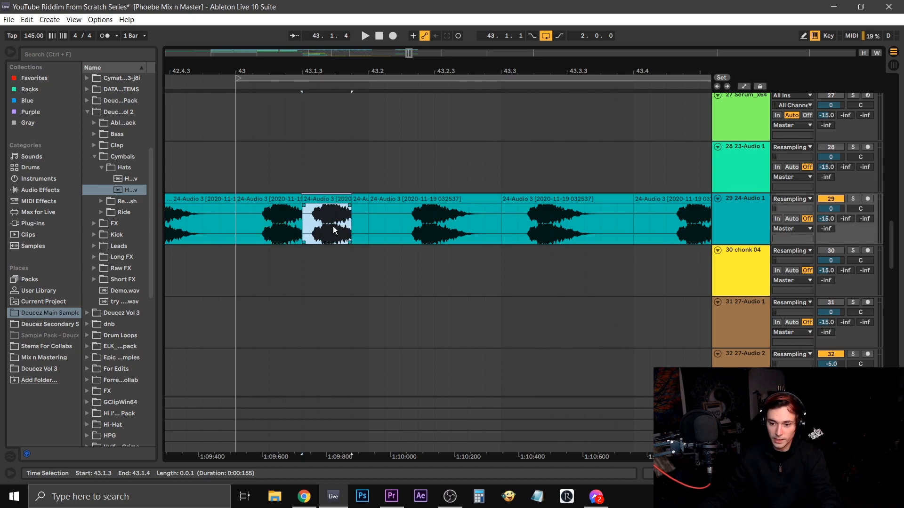
# Step: Align the copied hit with the start of its clip at 43.1.3 and extend the clip to 43.2.1
pyautogui.click(298, 199)
pyautogui.scroll(2, 298, 207)
pyautogui.moveTo(354, 235); pyautogui.dragTo(337, 233)
pyautogui.moveTo(397, 199); pyautogui.dragTo(428, 199)
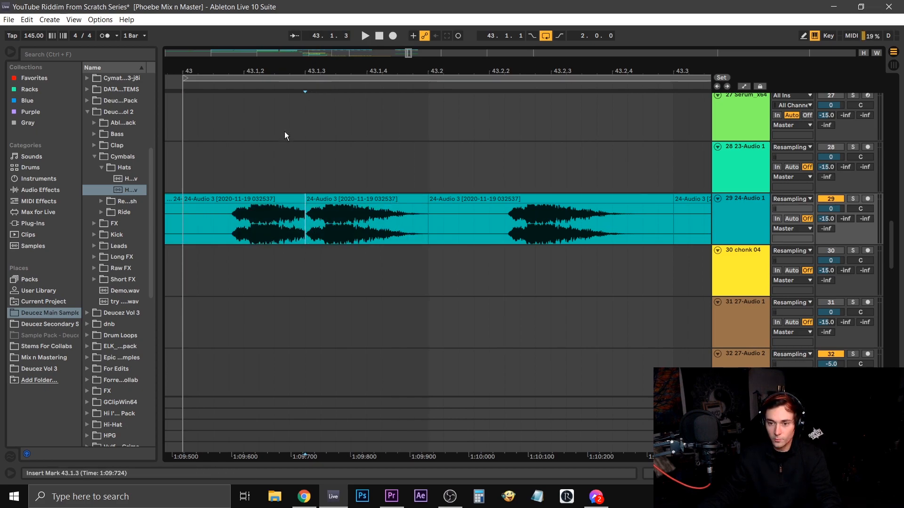
# Step: Check the two hits between 43.1.1 and 43.2.1 on track 29 and play back the loop
pyautogui.click(264, 199)
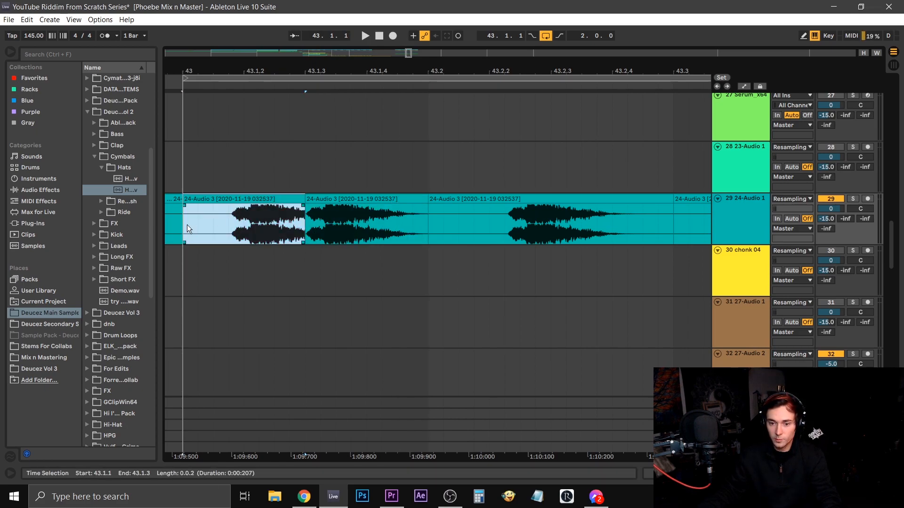
pyautogui.click(332, 194)
pyautogui.click(331, 198)
pyautogui.click(292, 200)
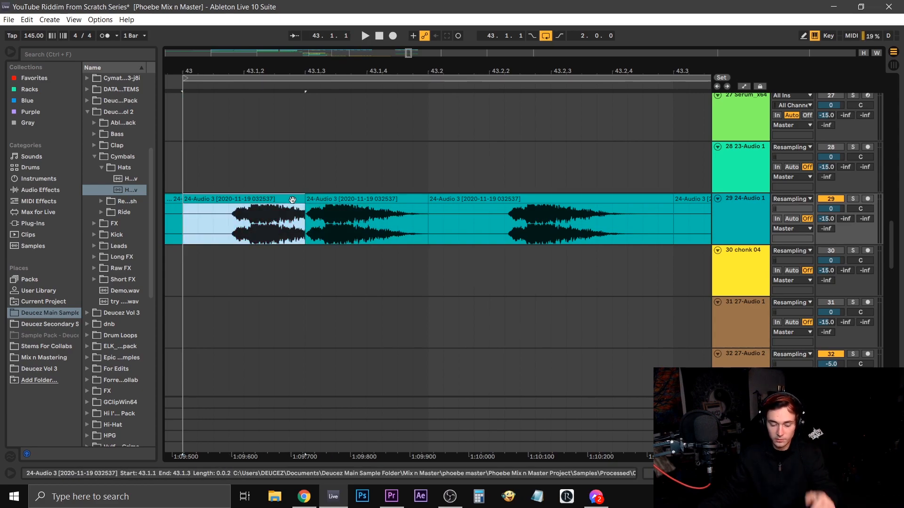
pyautogui.press('space')
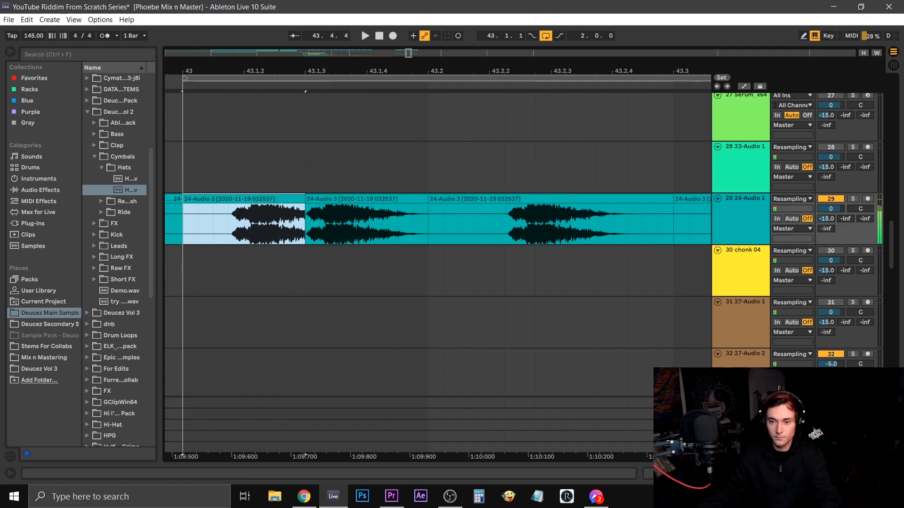
pyautogui.moveTo(219, 71); pyautogui.dragTo(220, 37)
pyautogui.press('space')
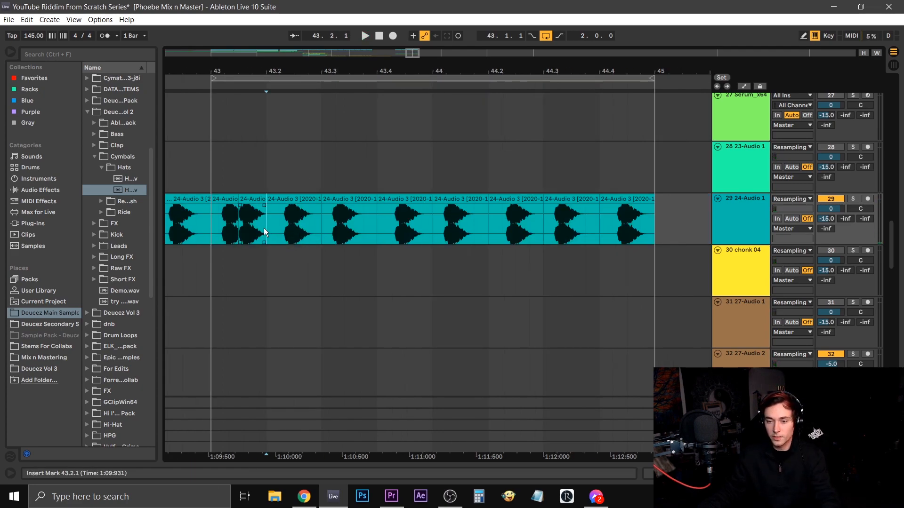
# Step: Copy the track 29 double hit from 43.1.1–43.2.1 to 43.3.1, 44.1.1 and 44.3.1, and play back the loop
pyautogui.click(234, 209)
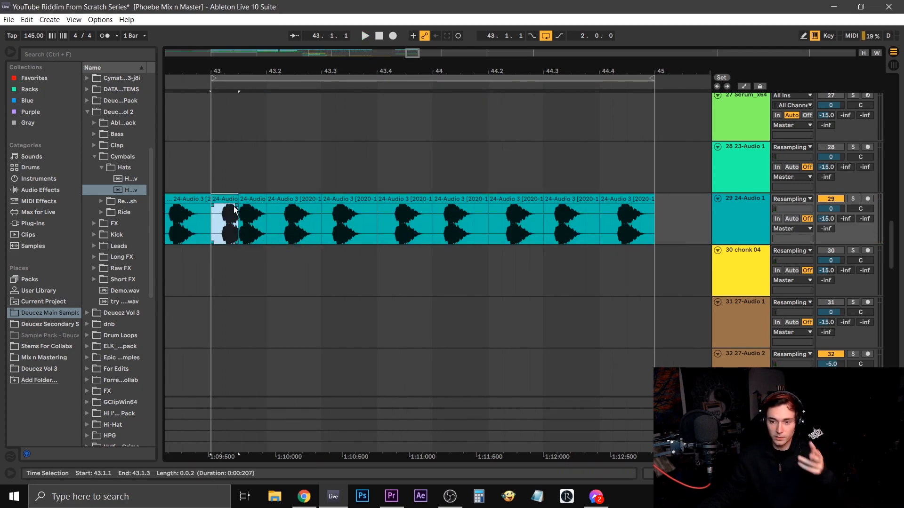
pyautogui.moveTo(213, 225); pyautogui.dragTo(238, 222)
pyautogui.click(302, 199)
pyautogui.click(348, 199)
pyautogui.click(388, 200)
pyautogui.moveTo(269, 219); pyautogui.dragTo(219, 217)
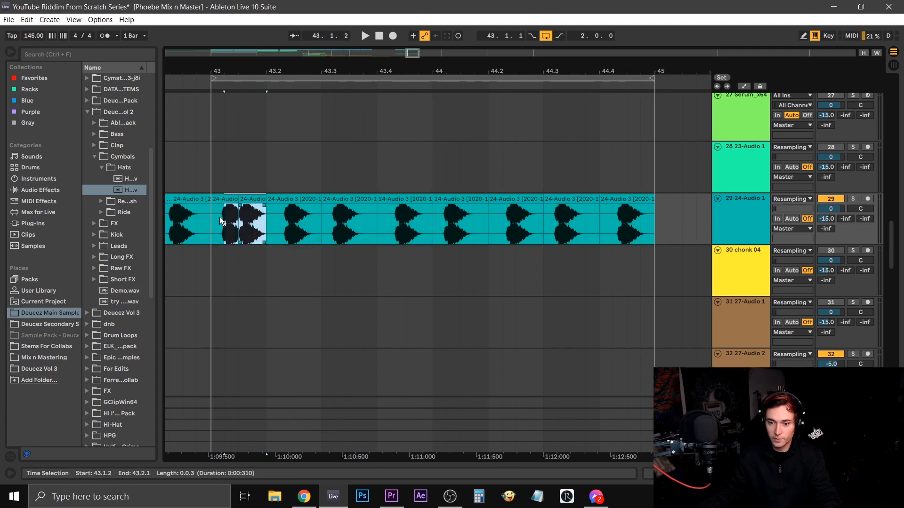
pyautogui.click(325, 225)
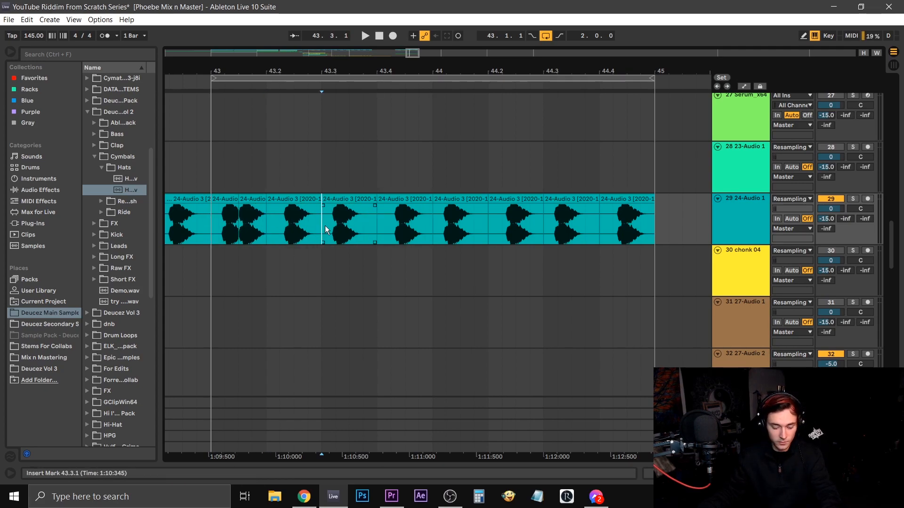
pyautogui.moveTo(325, 225); pyautogui.dragTo(376, 225)
pyautogui.click(435, 220)
pyautogui.press('space')
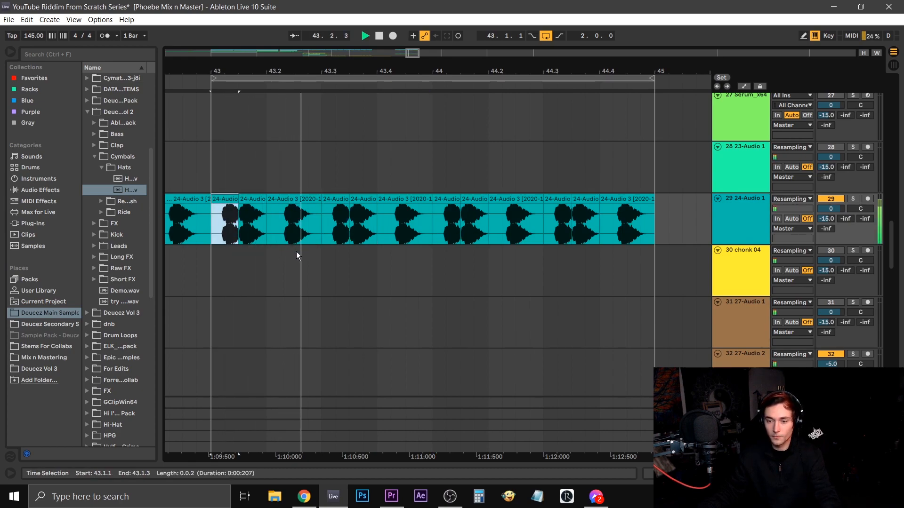
pyautogui.click(327, 270)
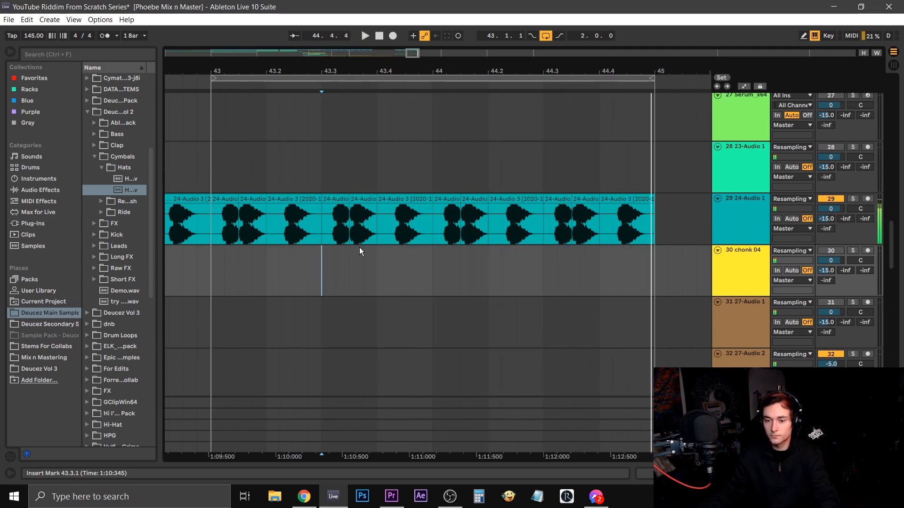
pyautogui.press('space')
# Step: Copy the short track 29 clip at 43.1.1 to 43.2.1 and 43.2.3
pyautogui.click(226, 199)
pyautogui.moveTo(226, 63); pyautogui.dragTo(273, 78)
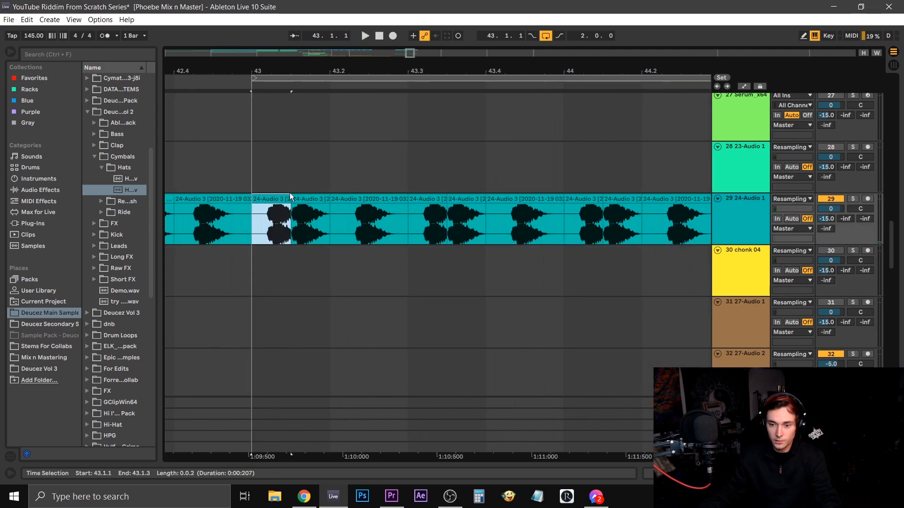
pyautogui.moveTo(275, 200); pyautogui.dragTo(353, 201)
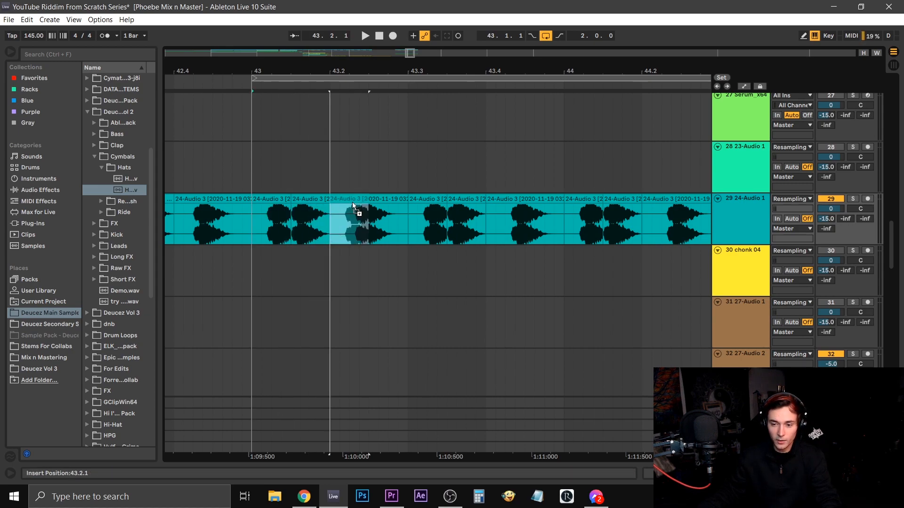
pyautogui.click(360, 201)
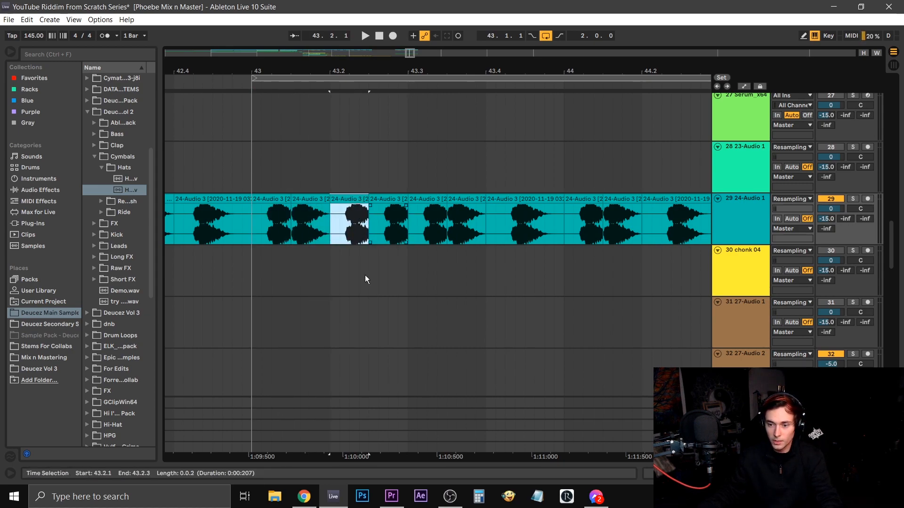
pyautogui.click(276, 202)
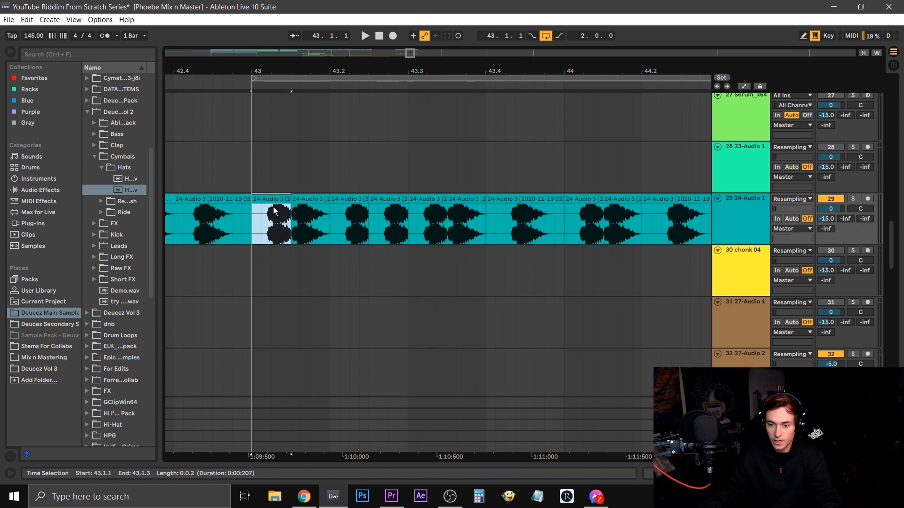
pyautogui.moveTo(257, 224); pyautogui.dragTo(276, 229)
pyautogui.click(305, 200)
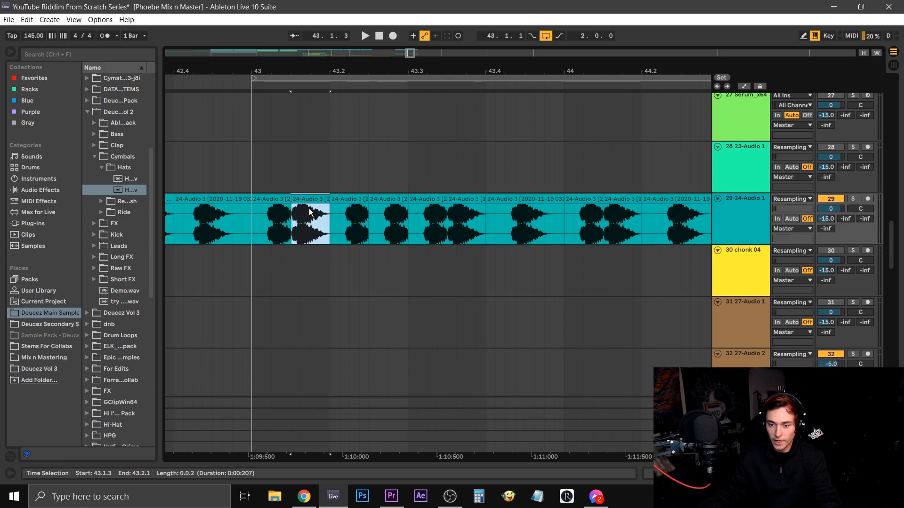
pyautogui.click(350, 199)
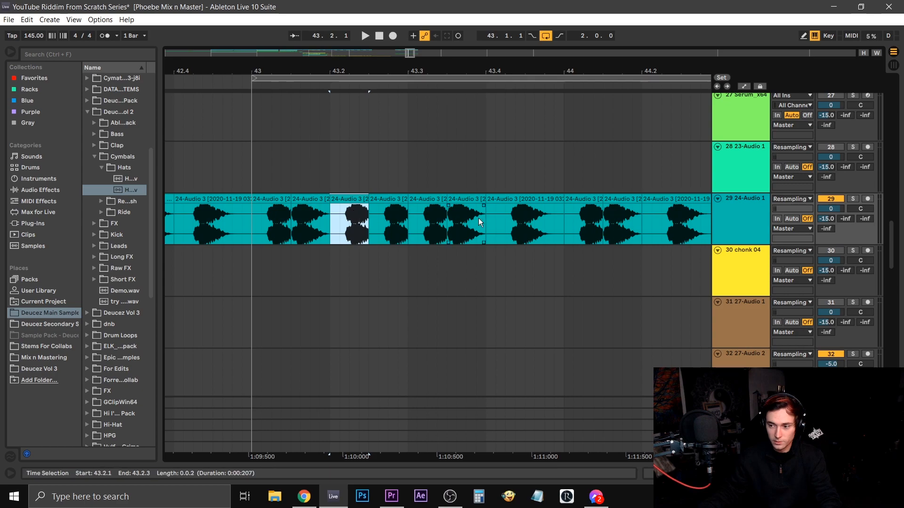
# Step: Repeat the four-clip track 29 pattern from 43.1.1 to 43.3.1 up to bar 45 and play back the loop
pyautogui.press('Left')
pyautogui.press('Left')
pyautogui.moveTo(408, 217); pyautogui.dragTo(271, 213)
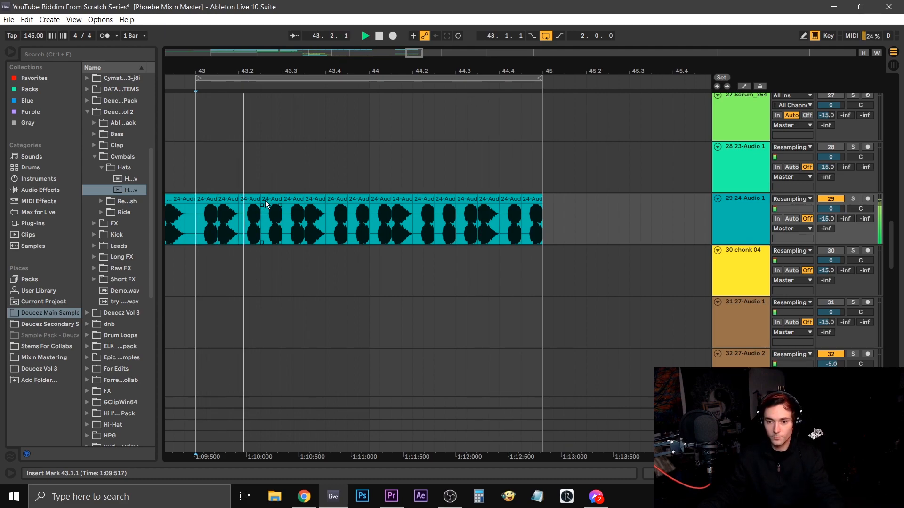
# Step: Set the track 29 clip at 43.2.1 to a 72.50 segment BPM with Complex Pro warping, and extend its end
pyautogui.press('+')
pyautogui.press('+')
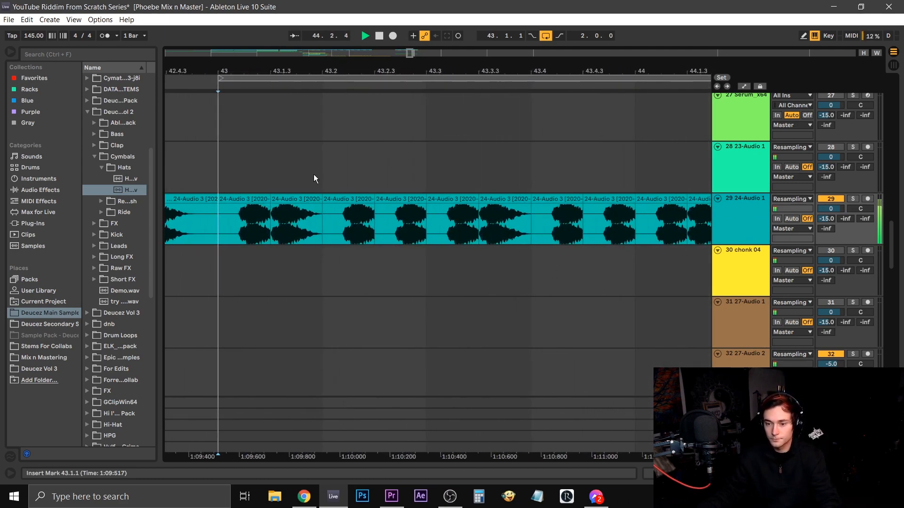
pyautogui.doubleClick(350, 198)
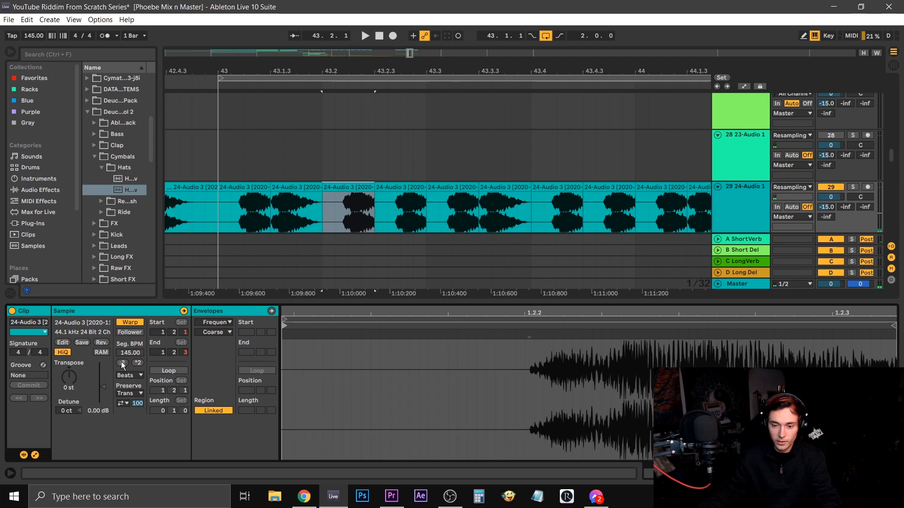
pyautogui.click(122, 363)
pyautogui.click(142, 374)
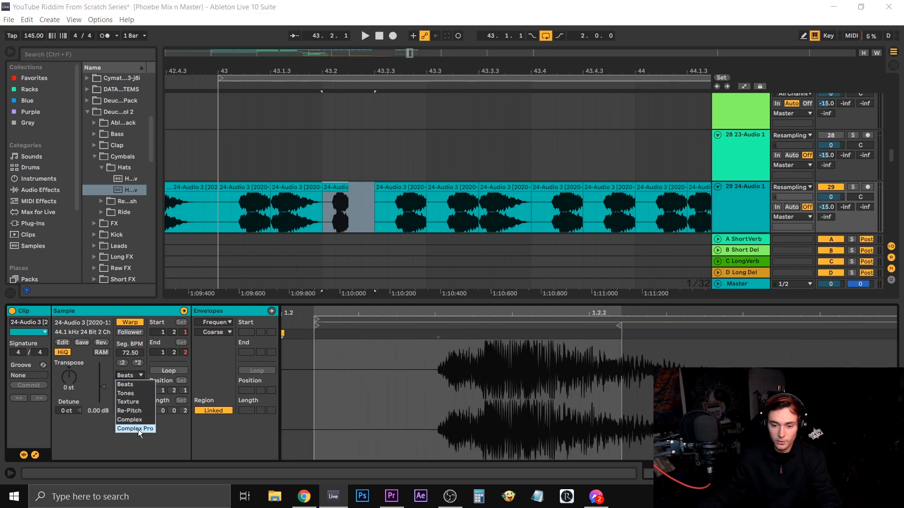
pyautogui.click(138, 429)
pyautogui.moveTo(349, 187); pyautogui.dragTo(366, 188)
pyautogui.moveTo(338, 72); pyautogui.dragTo(352, 217)
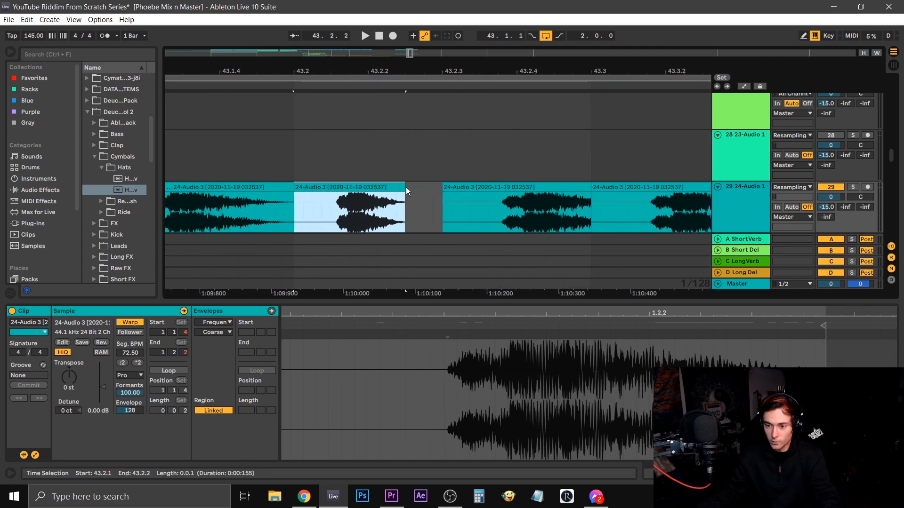
# Step: Replace the track 29 clip at 43.2.3 with a copy of the extended clip at 43.2.1 and play back the loop
pyautogui.moveTo(406, 187); pyautogui.dragTo(295, 207)
pyautogui.click(449, 187)
pyautogui.press('Delete')
pyautogui.hotkey('ctrl', 'd')
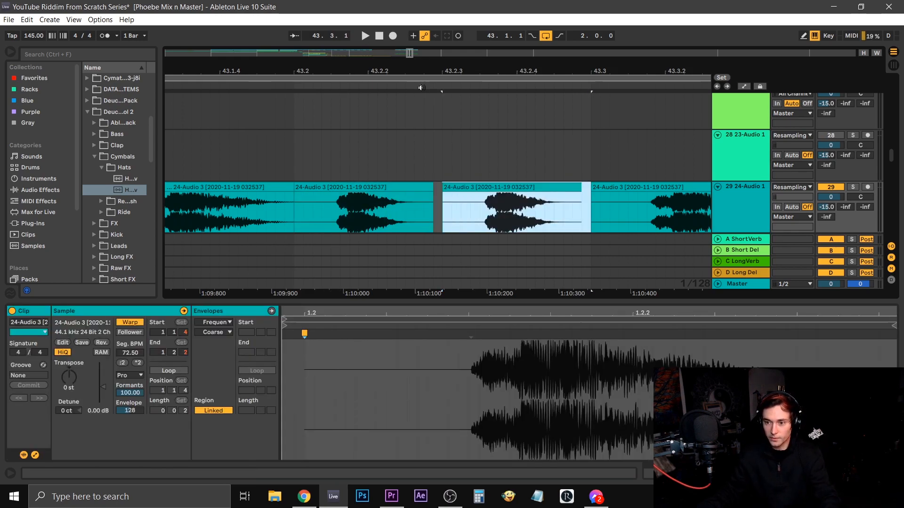
pyautogui.click(343, 188)
pyautogui.press('space')
pyautogui.moveTo(432, 72); pyautogui.dragTo(315, 56)
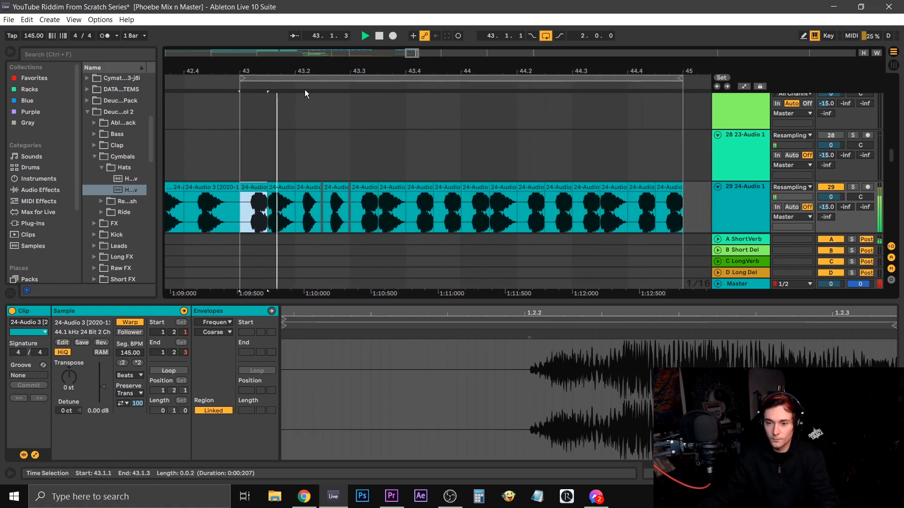
# Step: Switch the arrangement to a triplet grid with Medium adaptive spacing
pyautogui.press('space')
pyautogui.press('+')
pyautogui.press('+')
pyautogui.press('+')
pyautogui.click(296, 227)
pyautogui.moveTo(302, 227); pyautogui.dragTo(285, 224)
pyautogui.click(329, 222)
pyautogui.rightClick(353, 213)
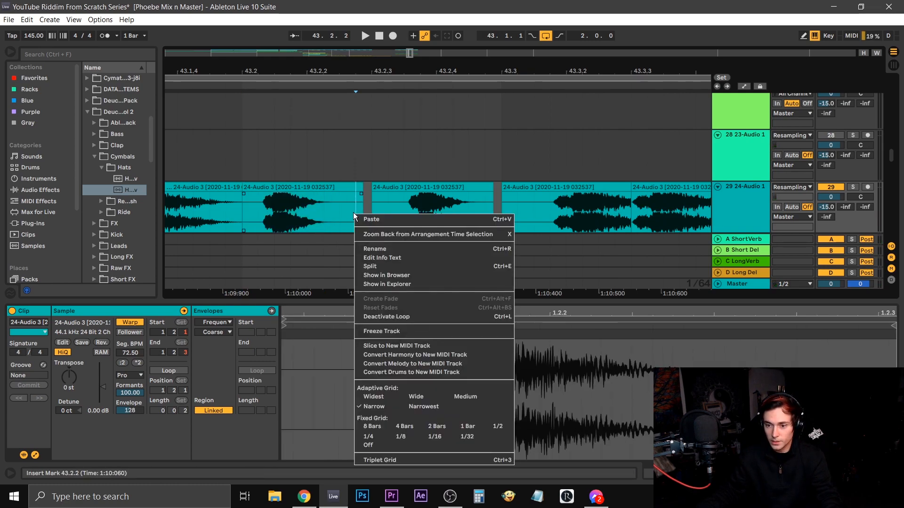
pyautogui.click(383, 460)
pyautogui.rightClick(355, 211)
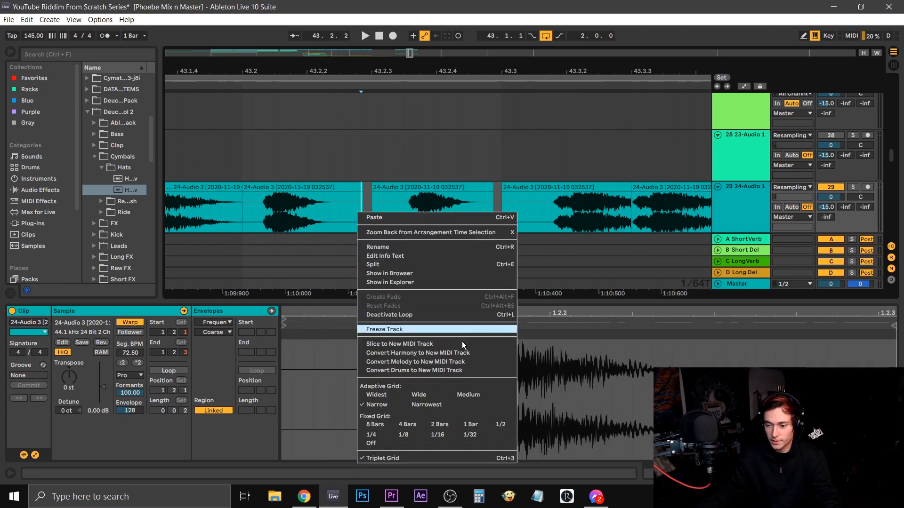
pyautogui.click(461, 395)
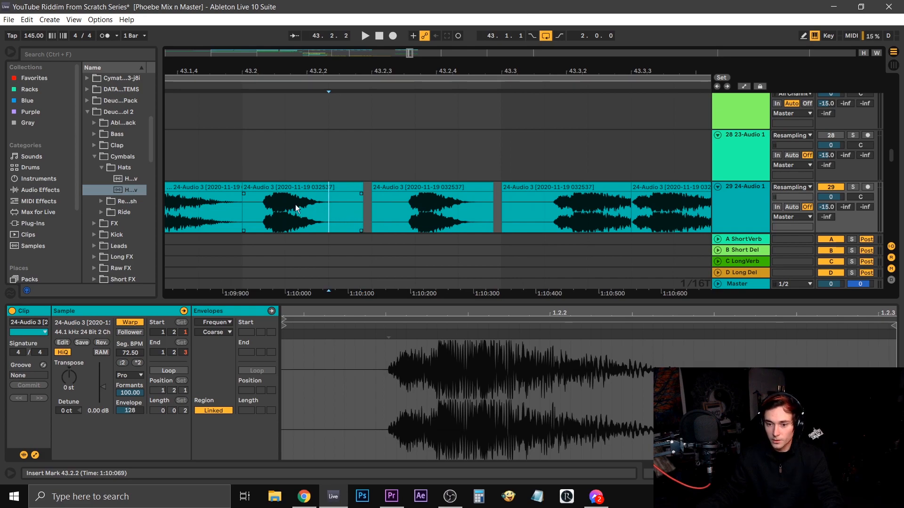
# Step: Duplicate the first third of the beat at 43.2.1 on track 29 twice, filling up to 43.3.1, and play back the loop
pyautogui.moveTo(301, 205); pyautogui.dragTo(252, 202)
pyautogui.hotkey('ctrl', 'd')
pyautogui.hotkey('ctrl', 'd')
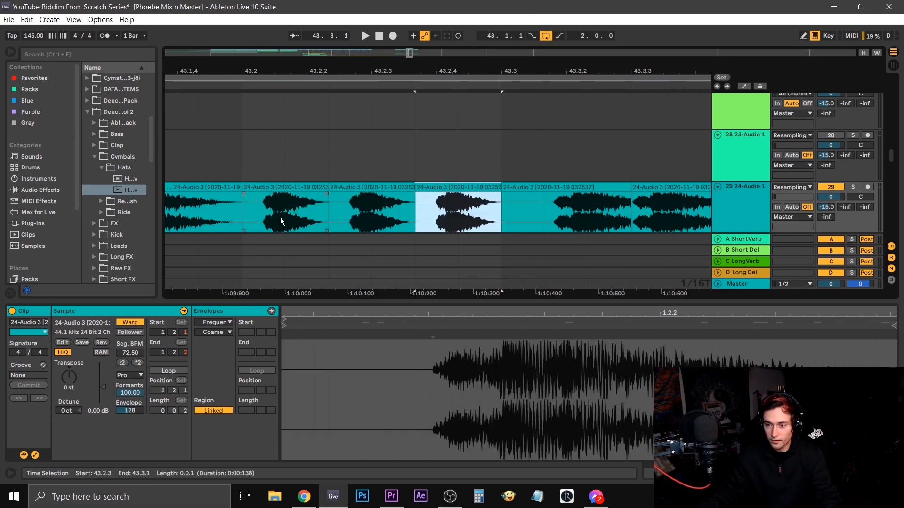
pyautogui.click(267, 191)
pyautogui.press('space')
pyautogui.moveTo(357, 68); pyautogui.dragTo(358, 28)
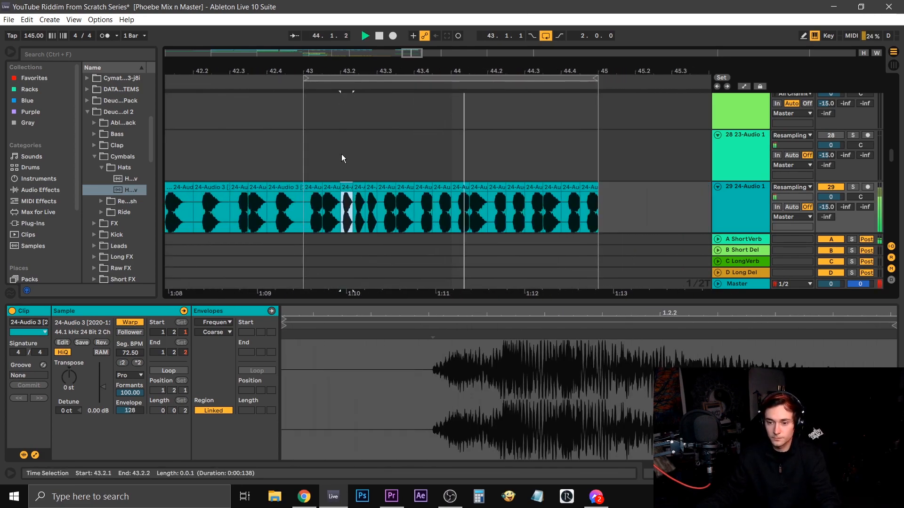
# Step: Listen to bars 43–45 and look over the triplet hits at 43.2.1 within the track 29 pattern
pyautogui.click(313, 186)
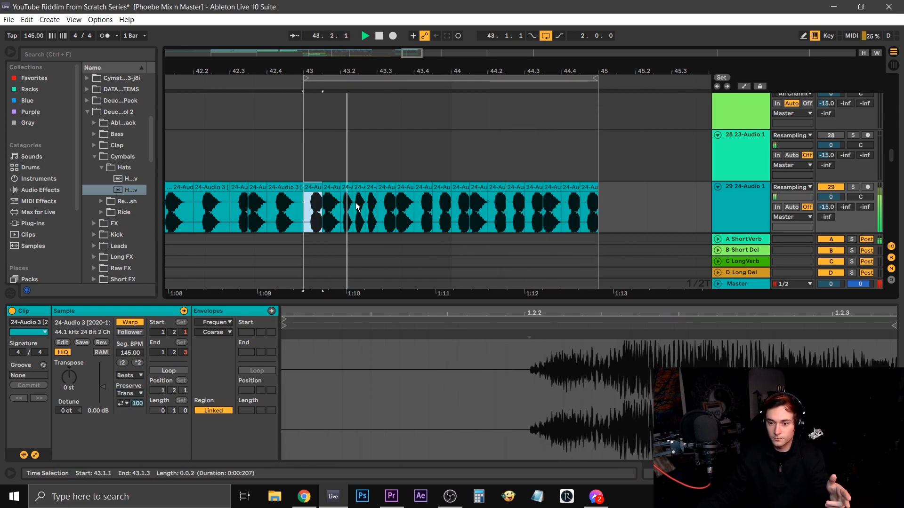
pyautogui.click(342, 212)
pyautogui.scroll(-1, 343, 219)
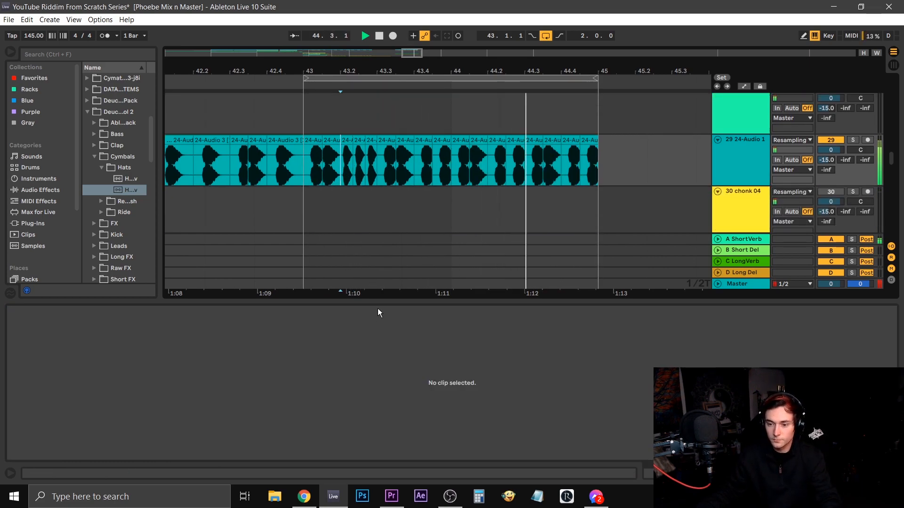
pyautogui.doubleClick(377, 301)
pyautogui.scroll(-1, 377, 295)
pyautogui.scroll(-1, 382, 281)
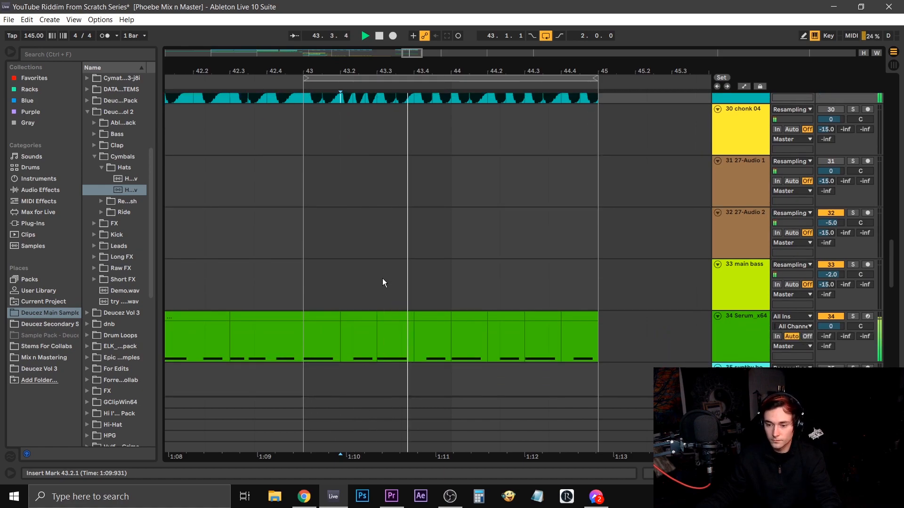
pyautogui.scroll(2, 391, 283)
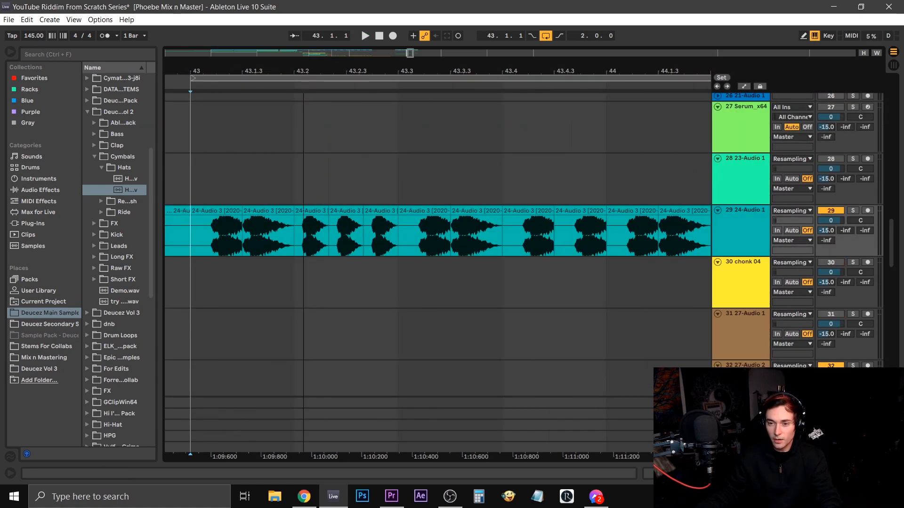
pyautogui.moveTo(190, 70); pyautogui.dragTo(193, 94)
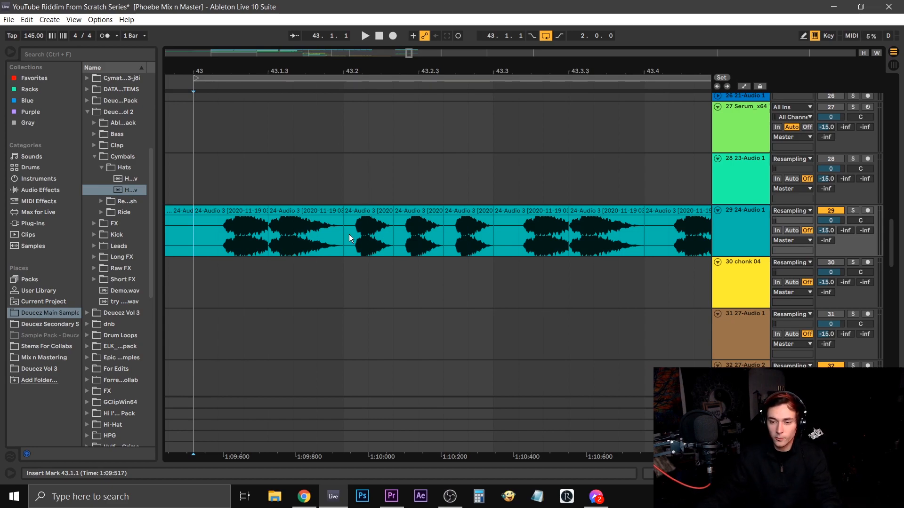
pyautogui.moveTo(377, 74); pyautogui.dragTo(273, 74)
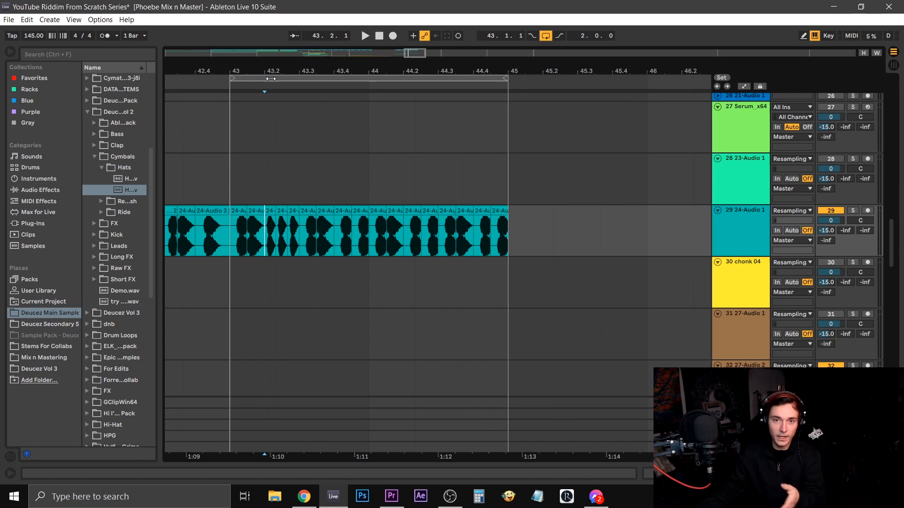
pyautogui.moveTo(249, 67); pyautogui.dragTo(233, 88)
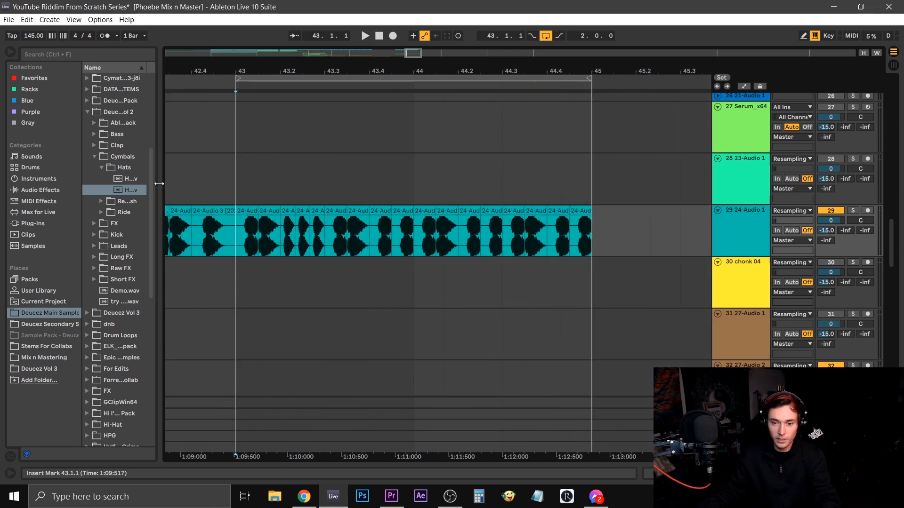
# Step: Place #new flow.wav from the Main Bass sample folder on track 29 at 45.1.1, and set the adaptive grid to Narrow
pyautogui.moveTo(162, 183); pyautogui.dragTo(219, 209)
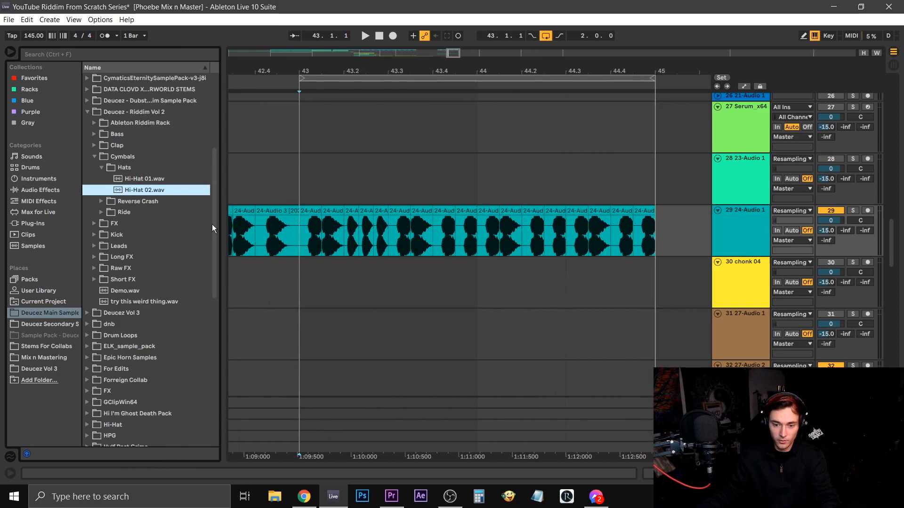
pyautogui.scroll(-6, 120, 360)
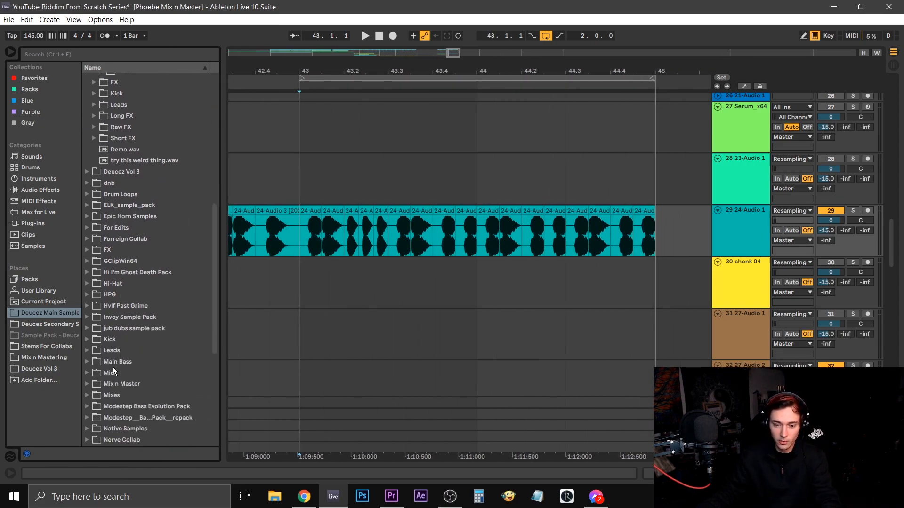
pyautogui.rightClick(333, 172)
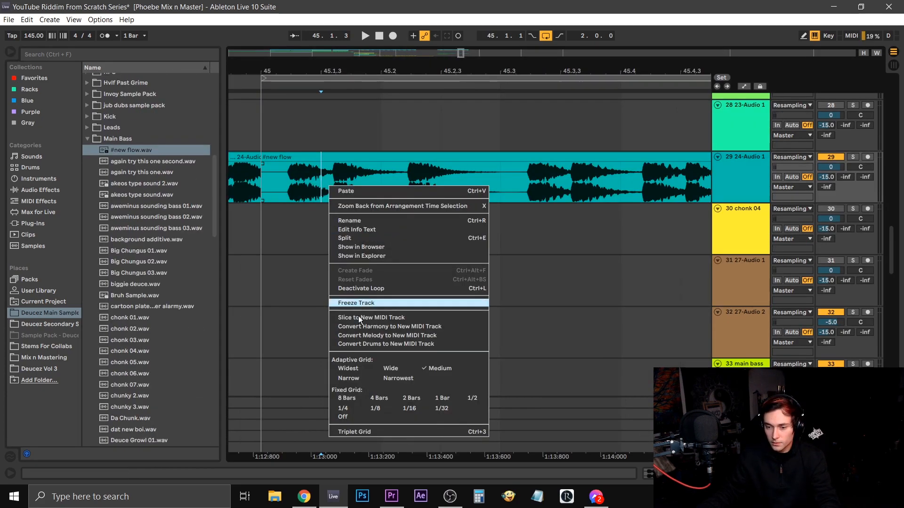
pyautogui.click(358, 374)
# Step: Examine the individual hits of the #new flow clip between 45.1.3 and 46.1.1, and play back the loop
pyautogui.moveTo(267, 181); pyautogui.dragTo(333, 181)
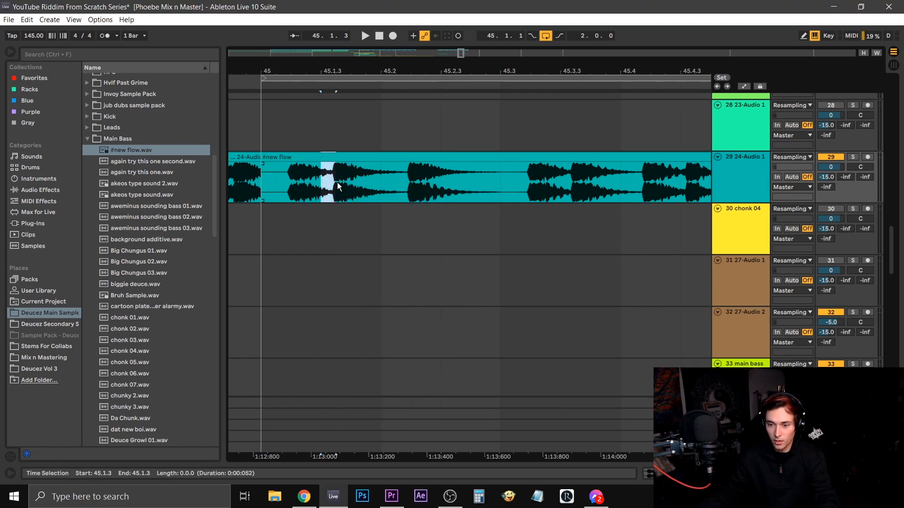
pyautogui.moveTo(404, 196); pyautogui.dragTo(441, 188)
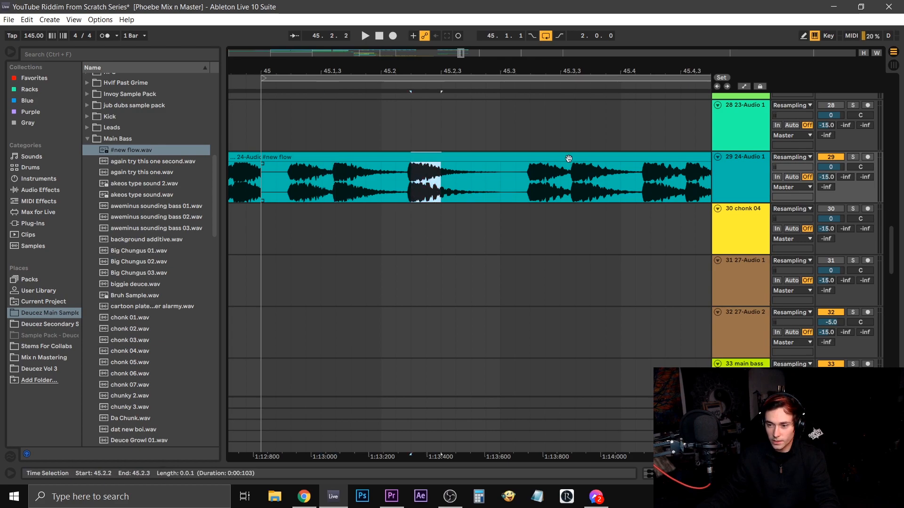
pyautogui.moveTo(511, 188); pyautogui.dragTo(607, 183)
pyautogui.moveTo(610, 183); pyautogui.dragTo(419, 173)
pyautogui.click(432, 194)
pyautogui.moveTo(320, 185); pyautogui.dragTo(510, 184)
pyautogui.click(485, 183)
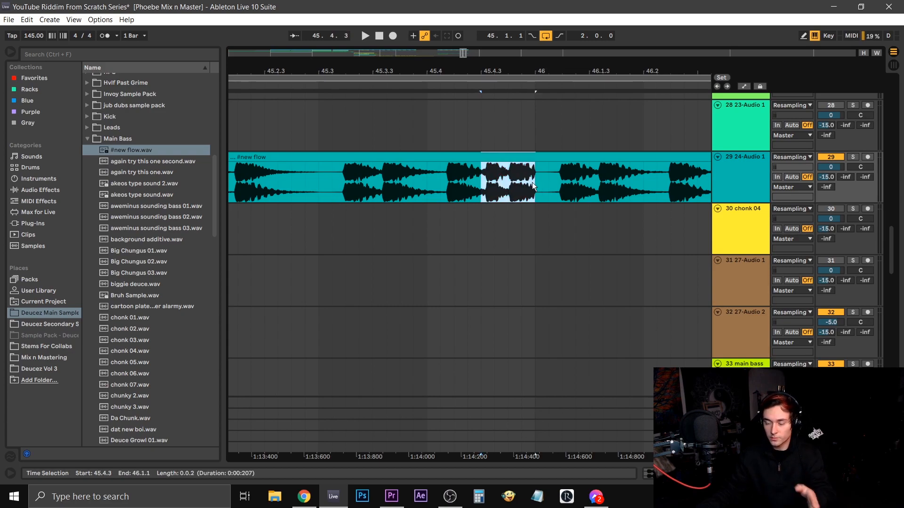
pyautogui.moveTo(526, 83); pyautogui.dragTo(473, 52)
pyautogui.click(359, 158)
pyautogui.press('space')
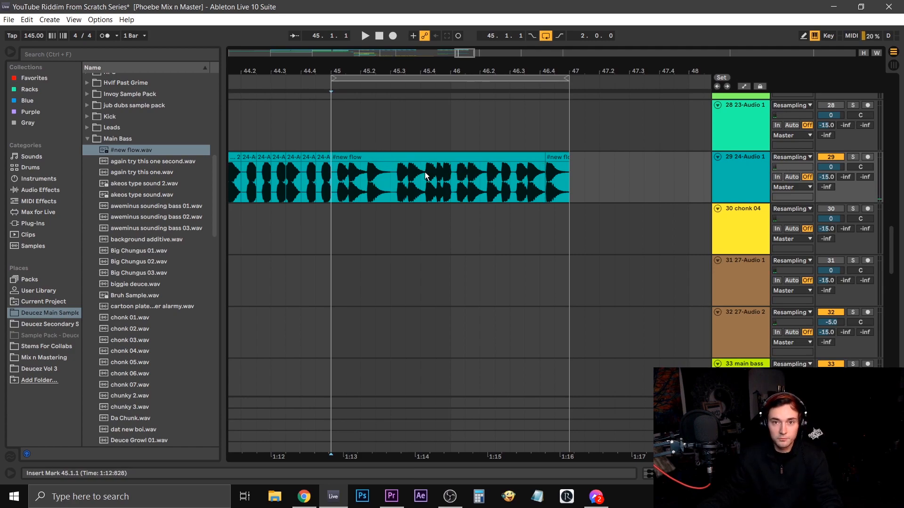
# Step: Copy the one-beat track 29 clip at 42.1.1 to 47.1.1 and repeat it up to 49.1.1
pyautogui.scroll(3, 469, 181)
pyautogui.scroll(-4, 469, 181)
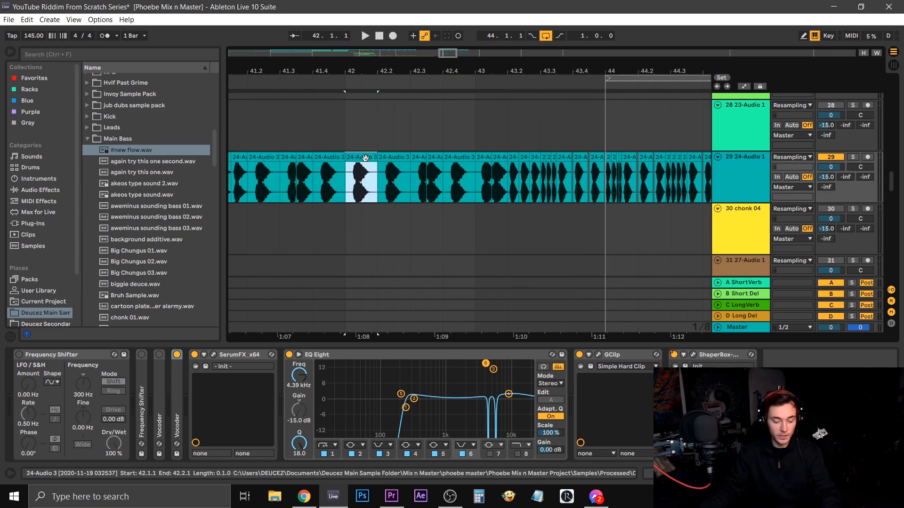
pyautogui.press('-')
pyautogui.press('-')
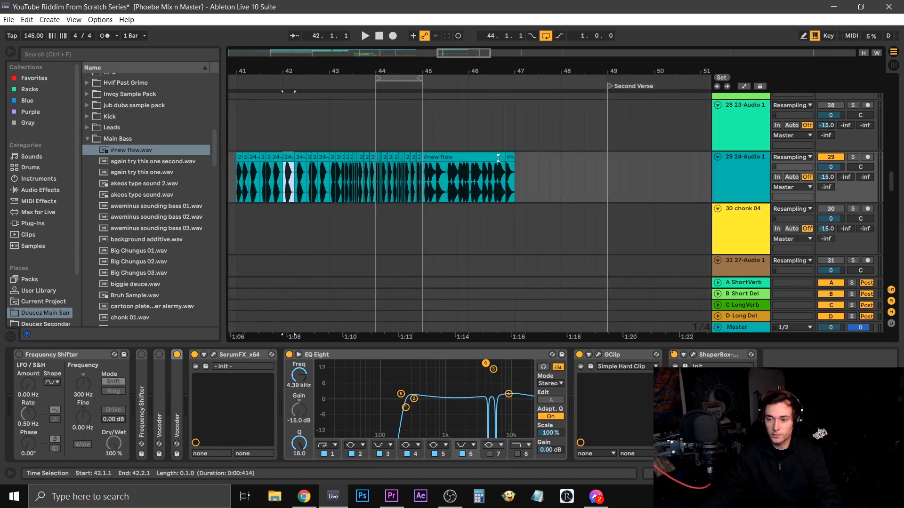
pyautogui.click(518, 163)
pyautogui.hotkey('ctrl', 'v')
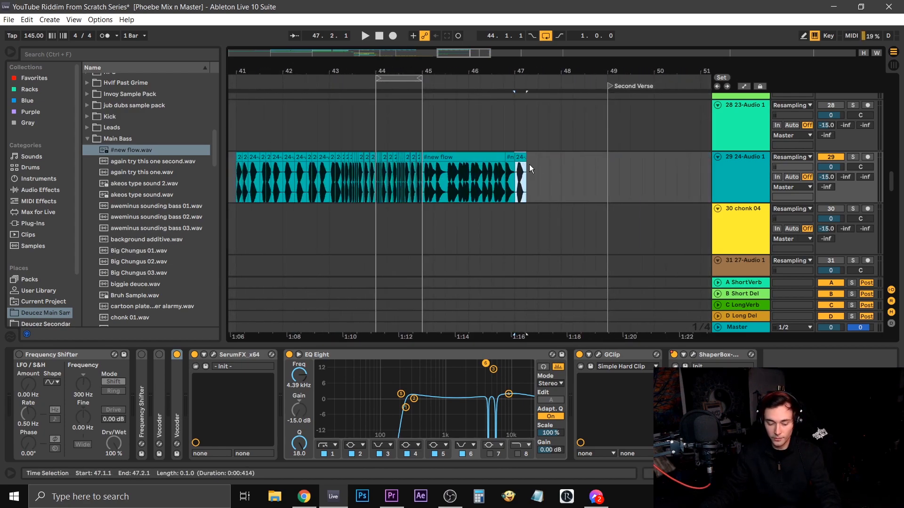
pyautogui.hotkey('ctrl', 'd')
pyautogui.hotkey('ctrl', 'd')
pyautogui.hotkey('ctrl', 'd')
pyautogui.hotkey('ctrl', 'd')
pyautogui.hotkey('ctrl', 'd')
pyautogui.hotkey('ctrl', 'd')
pyautogui.hotkey('ctrl', 'd')
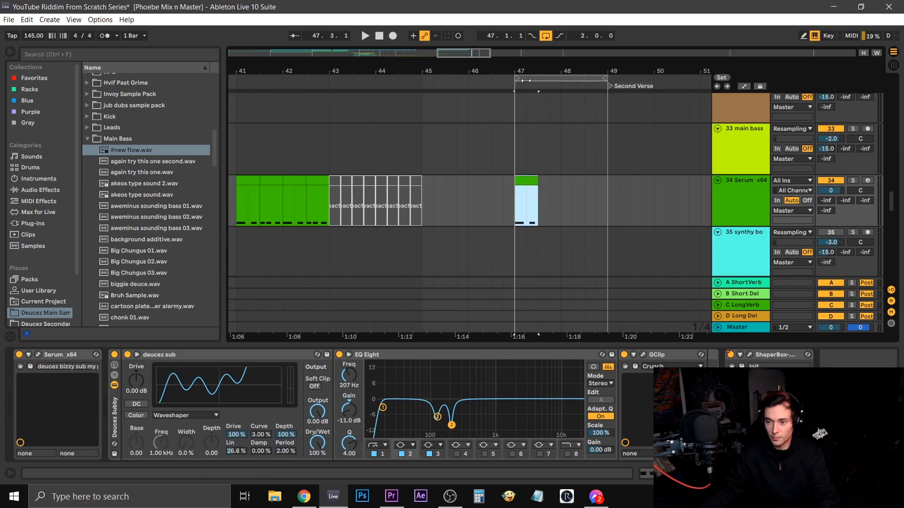
# Step: Repeat the two-beat MIDI clip on track 34 from 47.1.1 up to 49.1.1
pyautogui.press('+')
pyautogui.press('+')
pyautogui.press('+')
pyautogui.scroll(2, 489, 231)
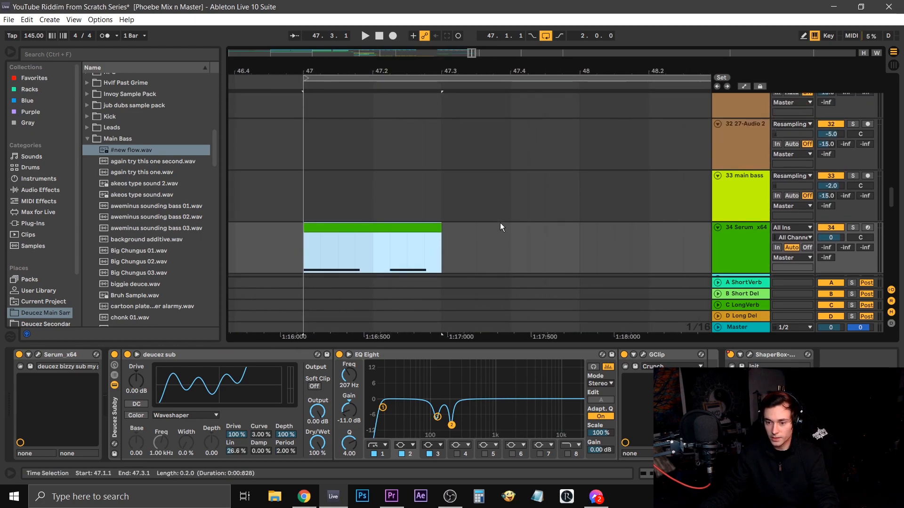
pyautogui.scroll(3, 500, 222)
pyautogui.scroll(-3, 500, 222)
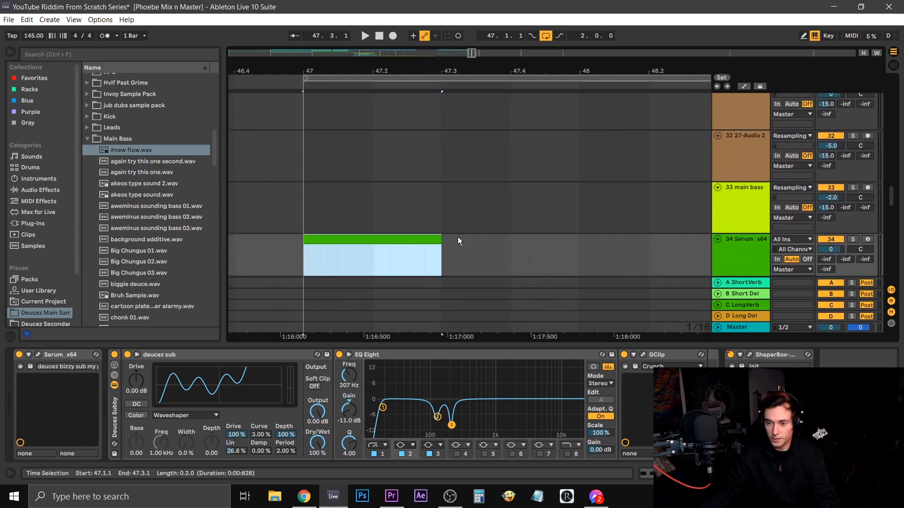
pyautogui.scroll(-2, 459, 240)
pyautogui.hotkey('ctrl', 'd')
pyautogui.hotkey('ctrl', 'd')
pyautogui.hotkey('ctrl', 'd')
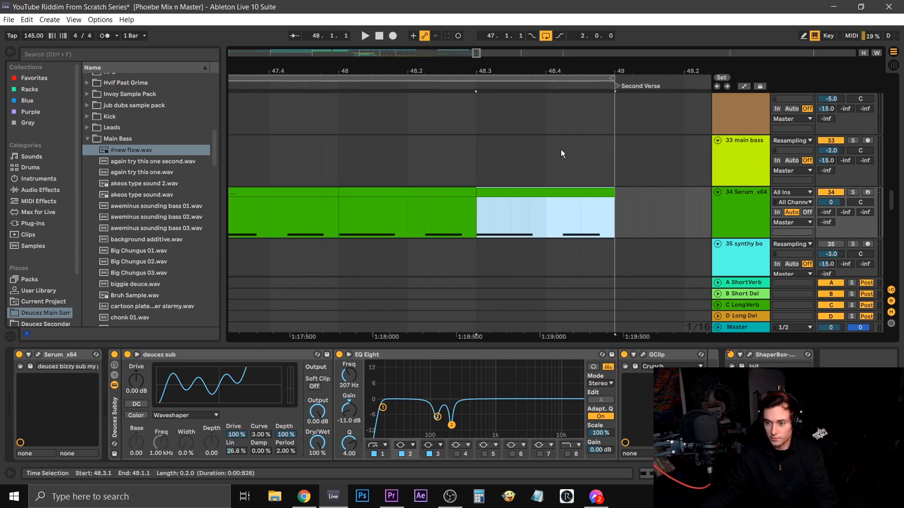
# Step: Hide the device view and duplicate the two-bar part ending at 47.1.1 into 47.1.1–49.1.1
pyautogui.press('-')
pyautogui.press('-')
pyautogui.scroll(6, 542, 210)
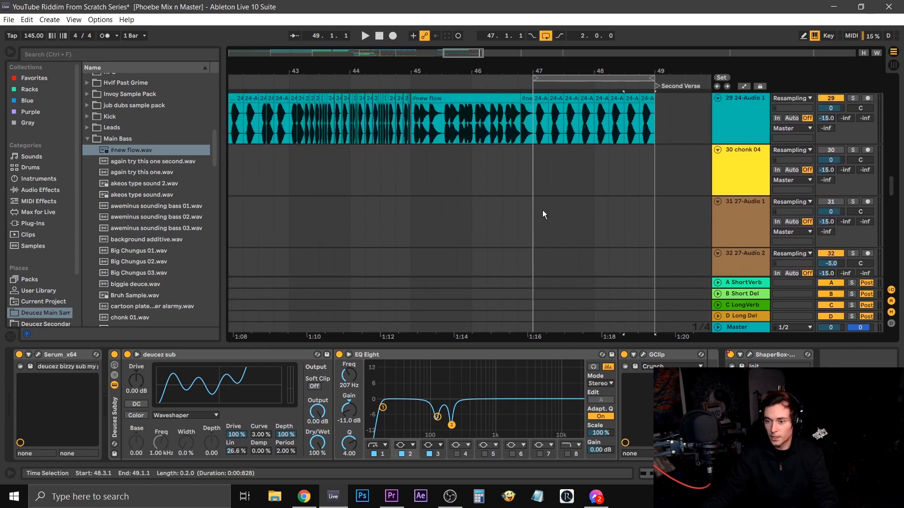
pyautogui.scroll(2, 542, 210)
pyautogui.moveTo(587, 344); pyautogui.dragTo(588, 347)
pyautogui.moveTo(891, 256); pyautogui.dragTo(890, 123)
pyautogui.scroll(-2, 538, 354)
pyautogui.click(446, 364)
pyautogui.hotkey('ctrl', 'd')
# Step: Extend the drum tracks, including the Cymatics and under snare clips, to 49.1.1 by duplicating the two bars before 47.1.1
pyautogui.scroll(2, 522, 230)
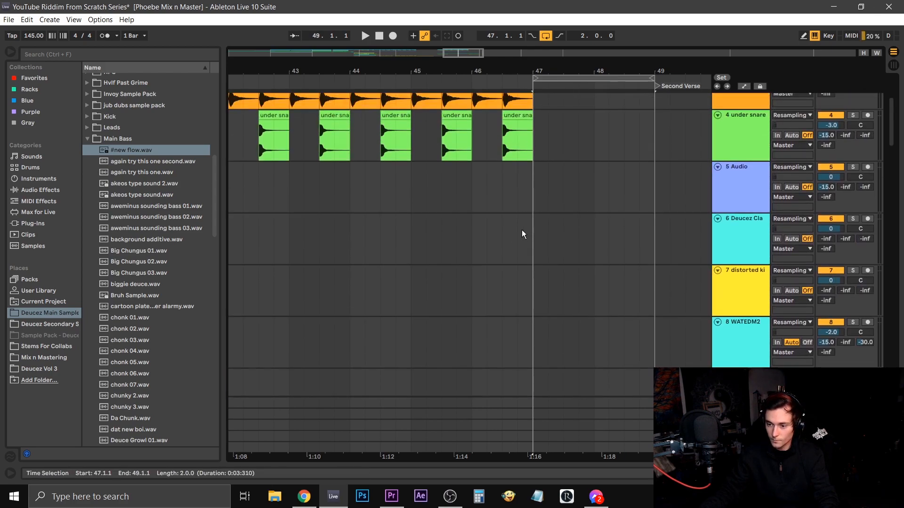
pyautogui.scroll(1, 522, 230)
pyautogui.scroll(1, 536, 116)
pyautogui.moveTo(535, 115); pyautogui.dragTo(448, 228)
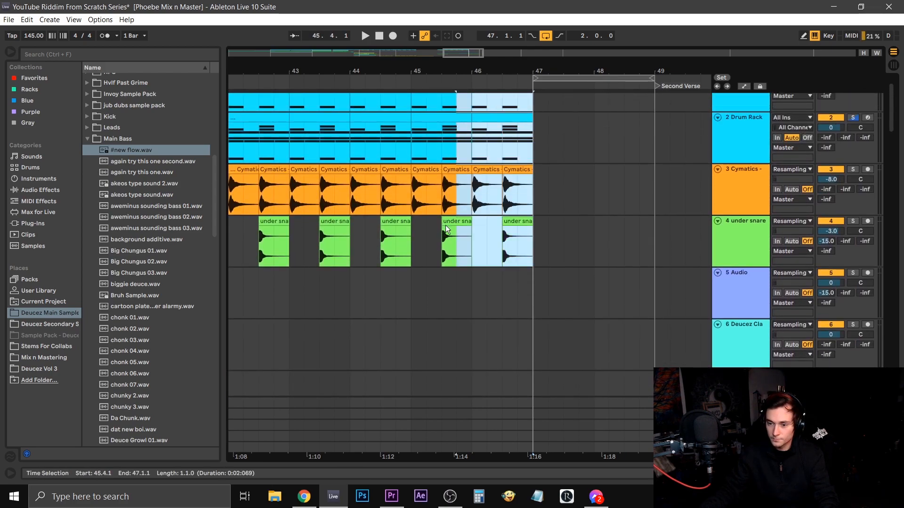
pyautogui.hotkey('ctrl', 'd')
pyautogui.click(536, 242)
pyautogui.scroll(-1, 552, 259)
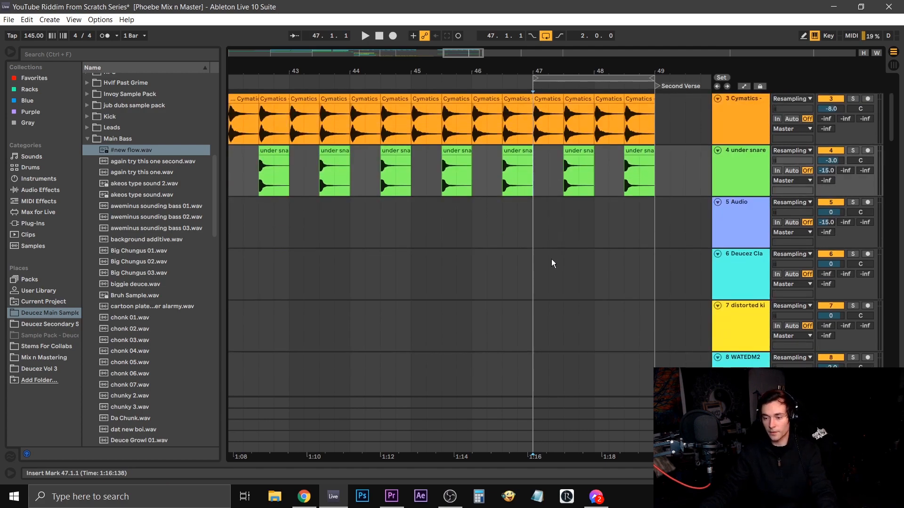
# Step: Play back the loop from 47.1.1 to 49.1.1 and listen to the track 29 bass chops in bar 44
pyautogui.scroll(-10, 552, 258)
pyautogui.doubleClick(548, 209)
pyautogui.press('space')
pyautogui.doubleClick(572, 300)
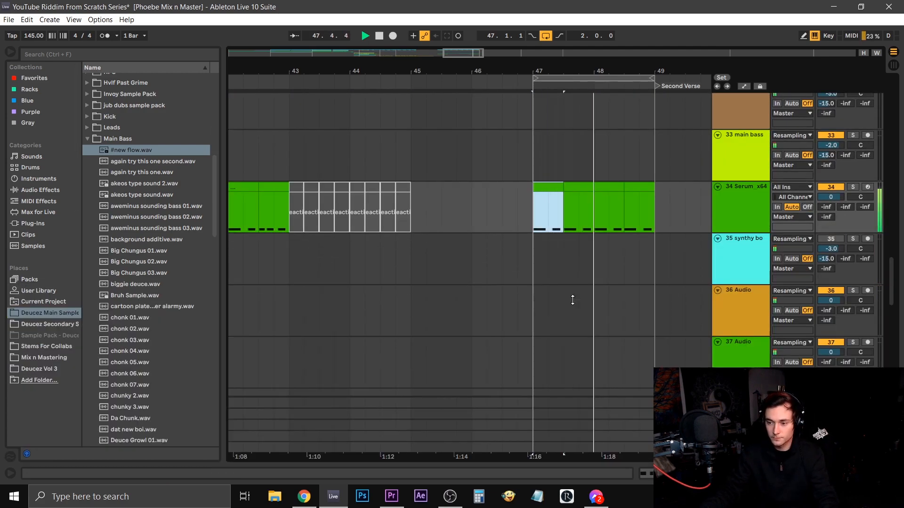
pyautogui.scroll(4, 529, 314)
pyautogui.press('space')
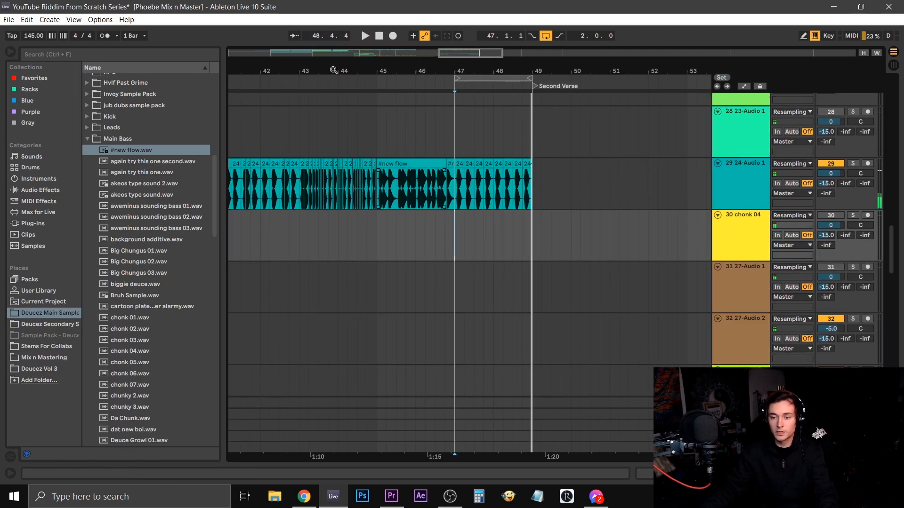
pyautogui.moveTo(315, 66); pyautogui.dragTo(363, 67)
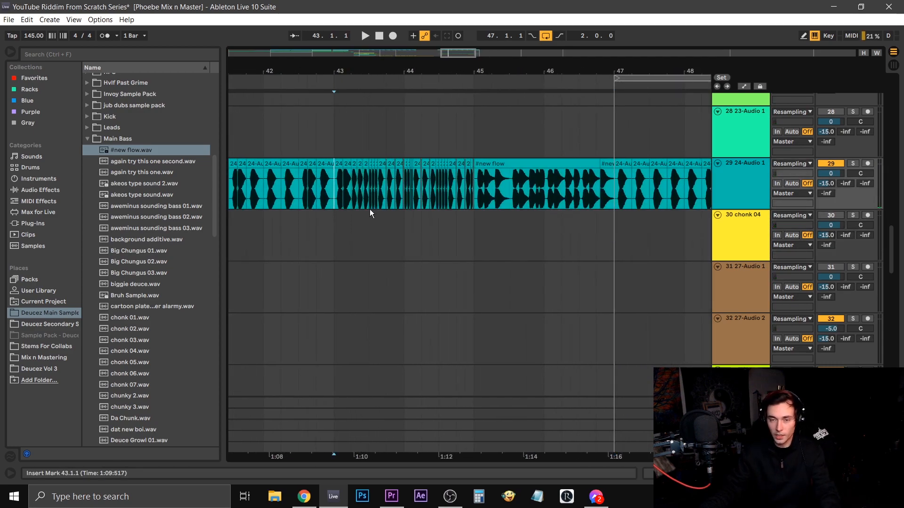
pyautogui.click(403, 197)
pyautogui.press('space')
pyautogui.press('space')
# Step: Copy the track 29 bass chops between 44.1.1 and 44.3.1 and paste them at 49.1.1
pyautogui.moveTo(416, 70); pyautogui.dragTo(312, 89)
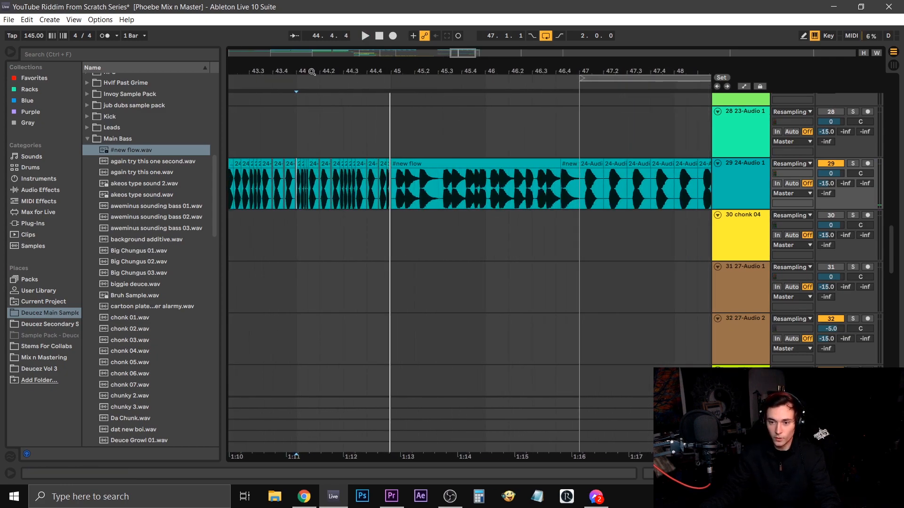
pyautogui.press('-')
pyautogui.moveTo(282, 182); pyautogui.dragTo(327, 183)
pyautogui.press('+')
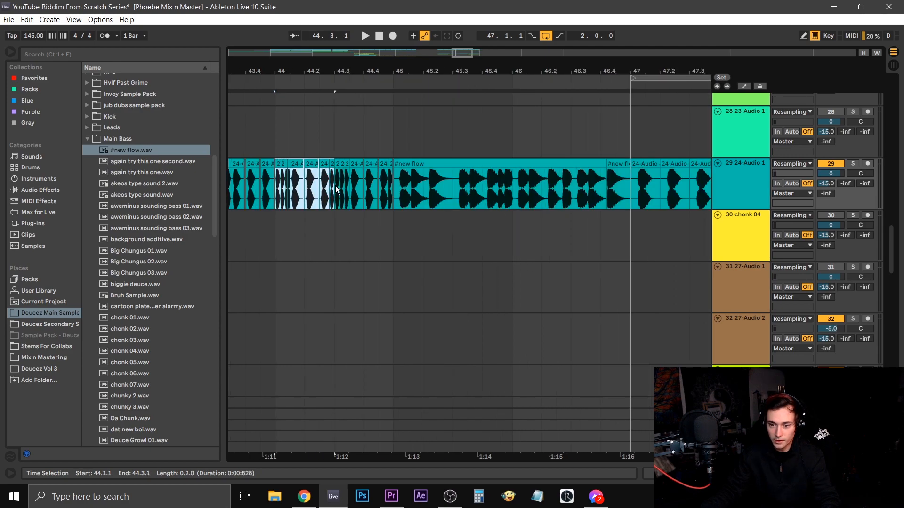
pyautogui.hotkey('ctrl', 'v')
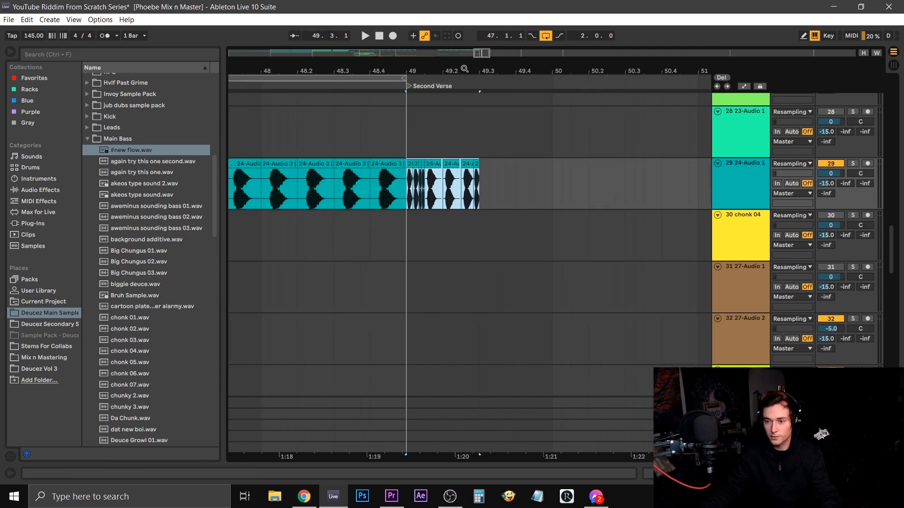
# Step: Copy the track 29 clips between 47.3.1 and 49.1.1 to 49.3.1, and move the two-bar loop to 49.1.1
pyautogui.moveTo(458, 70); pyautogui.dragTo(459, 69)
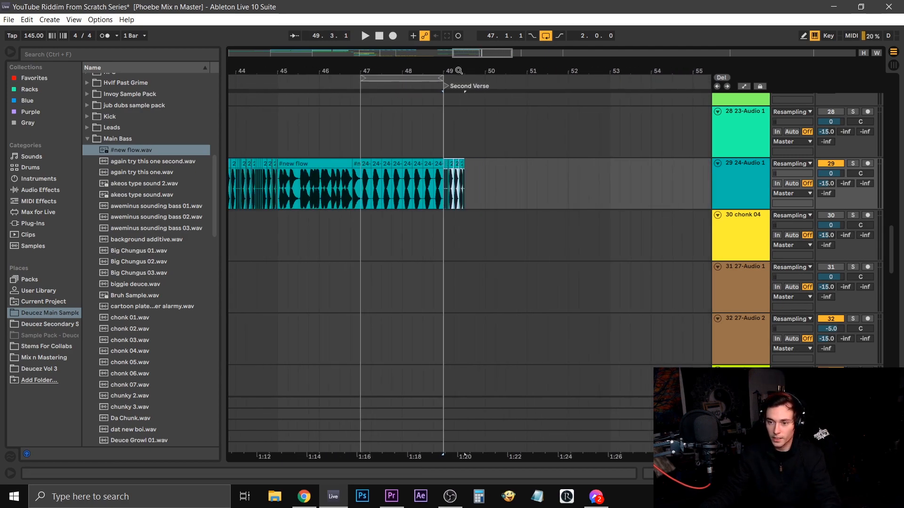
pyautogui.moveTo(445, 184); pyautogui.dragTo(381, 184)
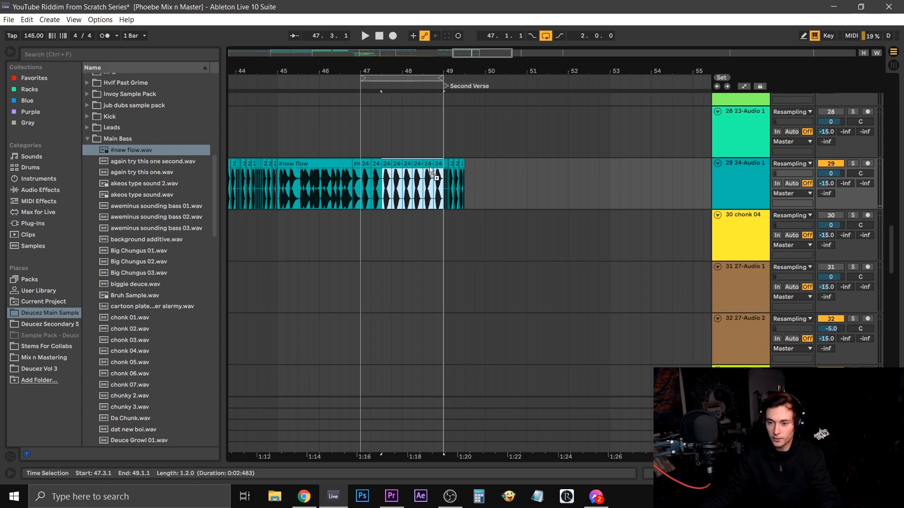
pyautogui.hotkey('ctrl', 'd')
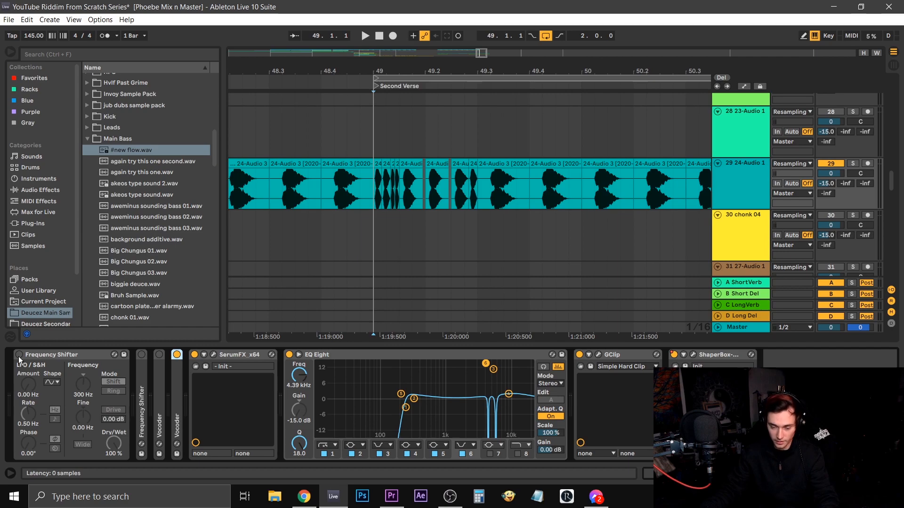
# Step: Play back the new phrase, and change the warp mode of the track 29 chops between 49.2.1 and 49.3.1 to Complex
pyautogui.press('space')
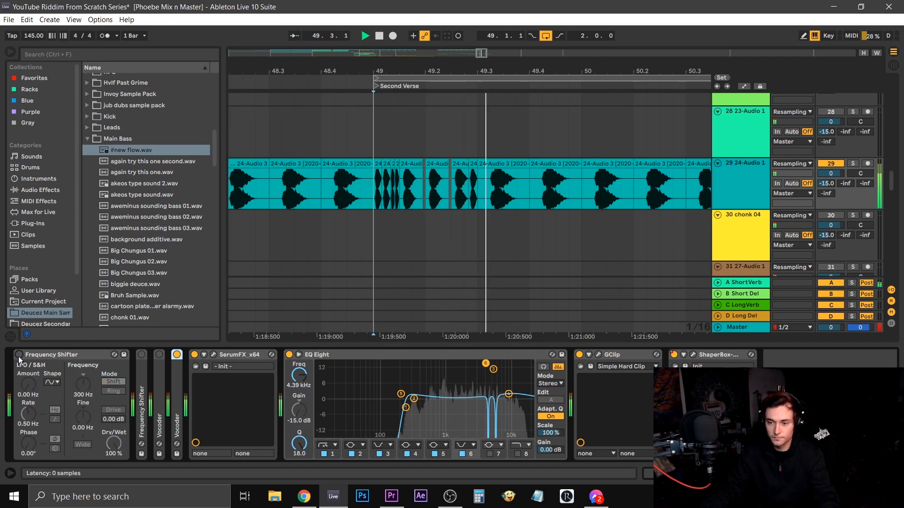
pyautogui.press('space')
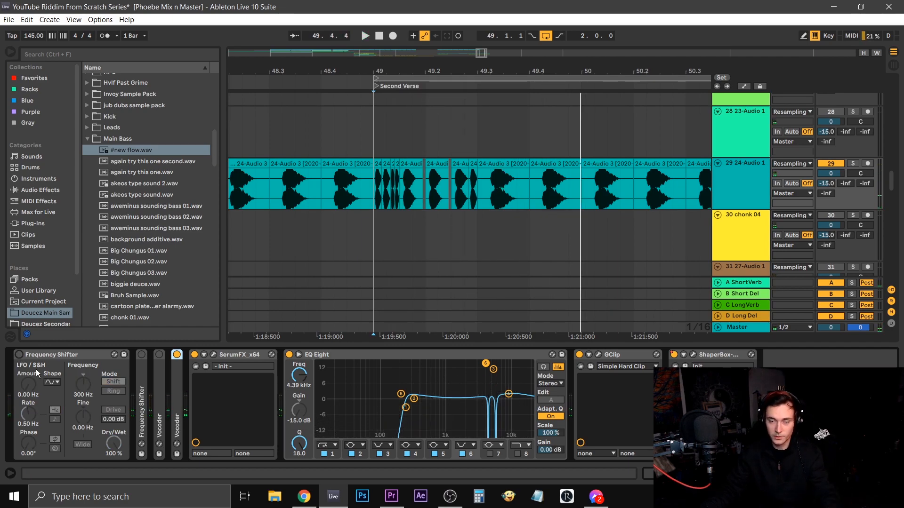
pyautogui.doubleClick(411, 189)
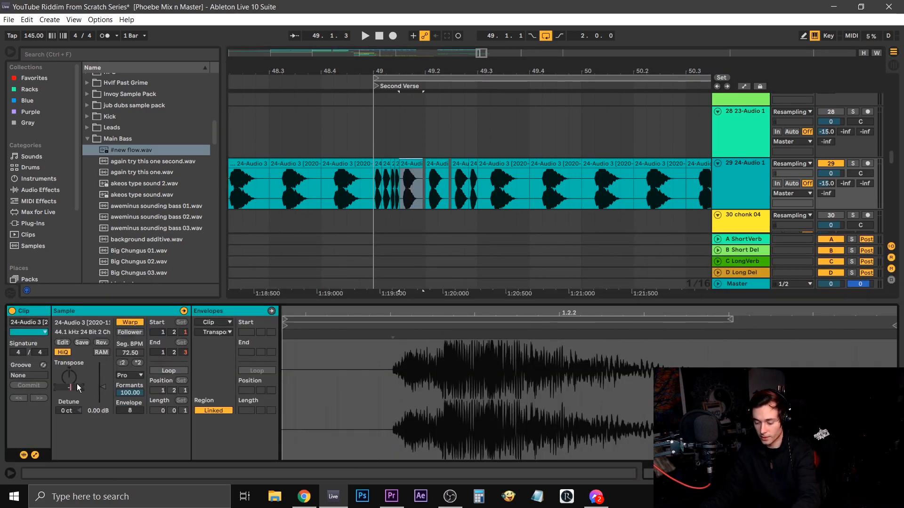
pyautogui.click(437, 164)
pyautogui.click(130, 375)
pyautogui.click(122, 419)
pyautogui.press('Return')
pyautogui.press('Right')
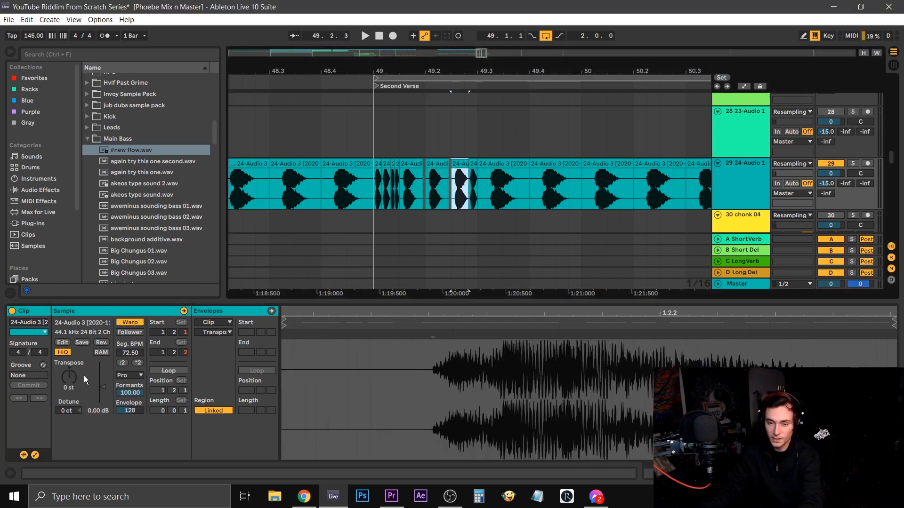
pyautogui.press('Right')
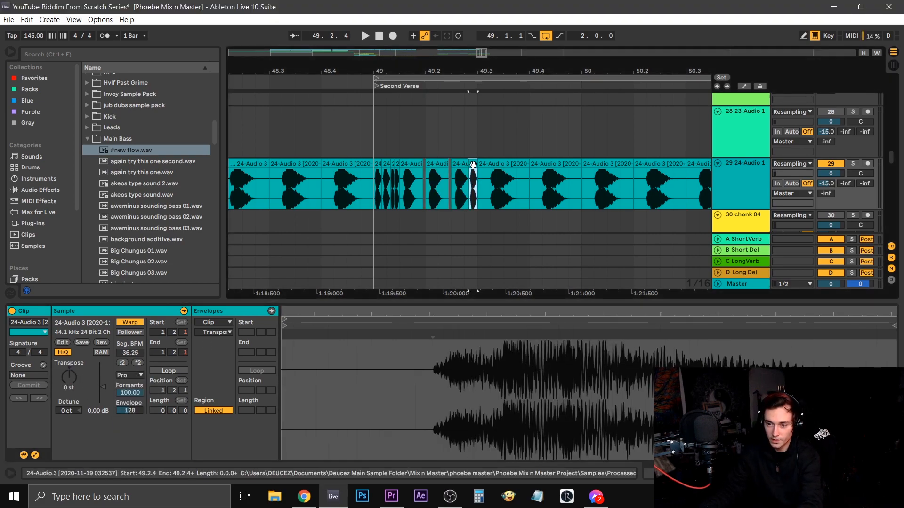
pyautogui.click(136, 377)
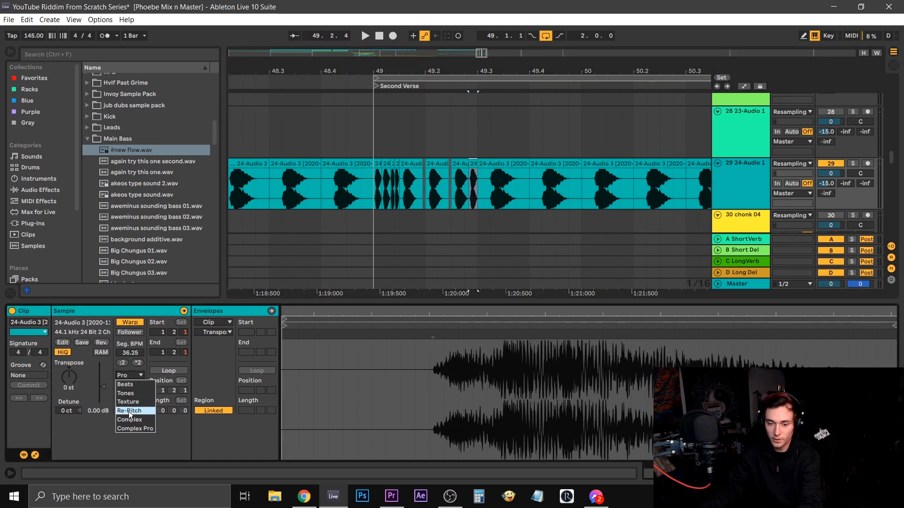
# Step: Transpose the track 29 chop at 49.2.3 by 3 semitones and play back the loop from 49.1.1
pyautogui.click(390, 230)
pyautogui.press('space')
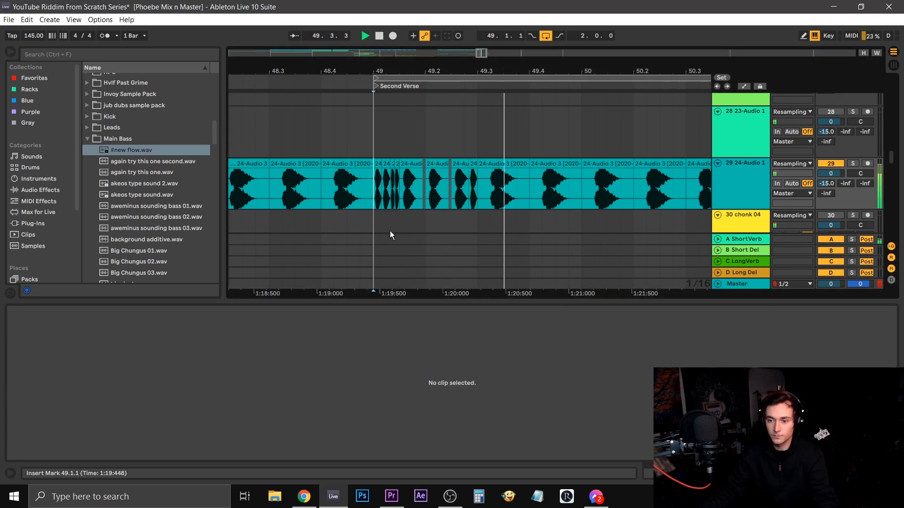
pyautogui.click(459, 190)
pyautogui.press('space')
pyautogui.click(70, 370)
pyautogui.write('3')
pyautogui.press('Return')
pyautogui.press('space')
pyautogui.press('space')
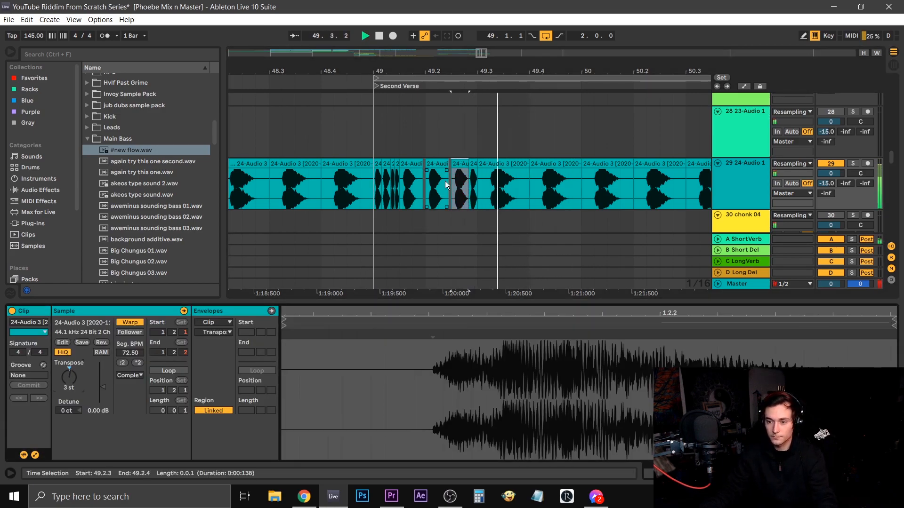
# Step: Transpose the short track 29 chop at 49.2.4 by 1 semitone and extend its end to 49.3.1
pyautogui.press('space')
pyautogui.press('space')
pyautogui.moveTo(468, 69); pyautogui.dragTo(519, 164)
pyautogui.press('space')
pyautogui.press('space')
pyautogui.press('space')
pyautogui.moveTo(573, 163); pyautogui.dragTo(589, 163)
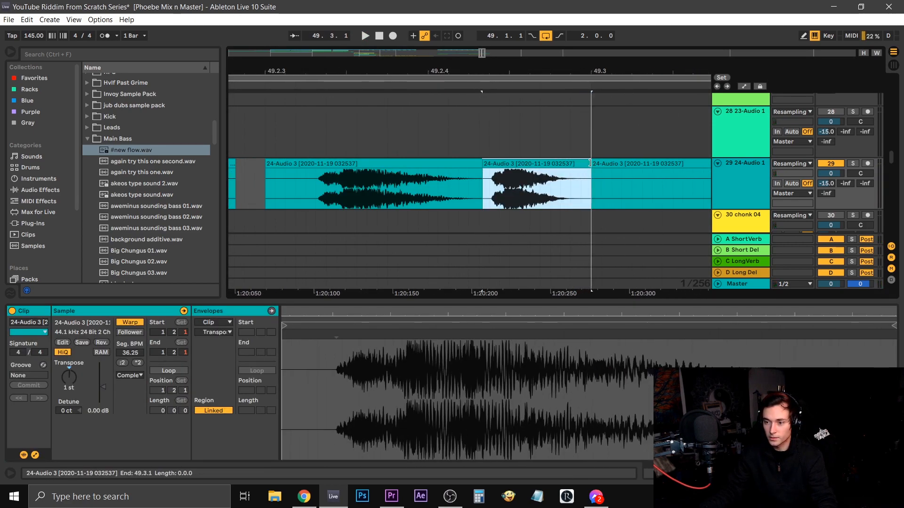
# Step: Set the transposition of the track 29 chop at 49.2.1 to 8 semitones and audition the chops
pyautogui.click(401, 165)
pyautogui.press('space')
pyautogui.moveTo(430, 71); pyautogui.dragTo(432, 28)
pyautogui.press('space')
pyautogui.press('space')
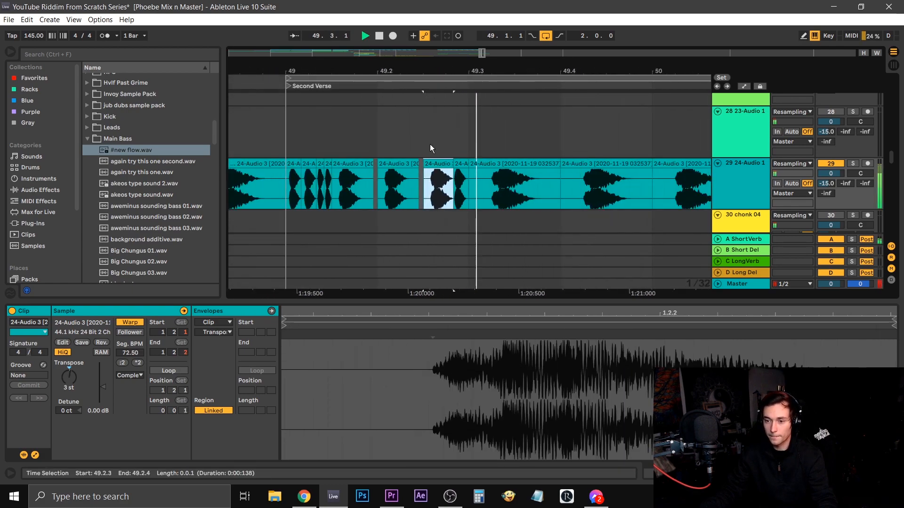
pyautogui.click(389, 163)
pyautogui.press('space')
pyautogui.press('space')
pyautogui.press('space')
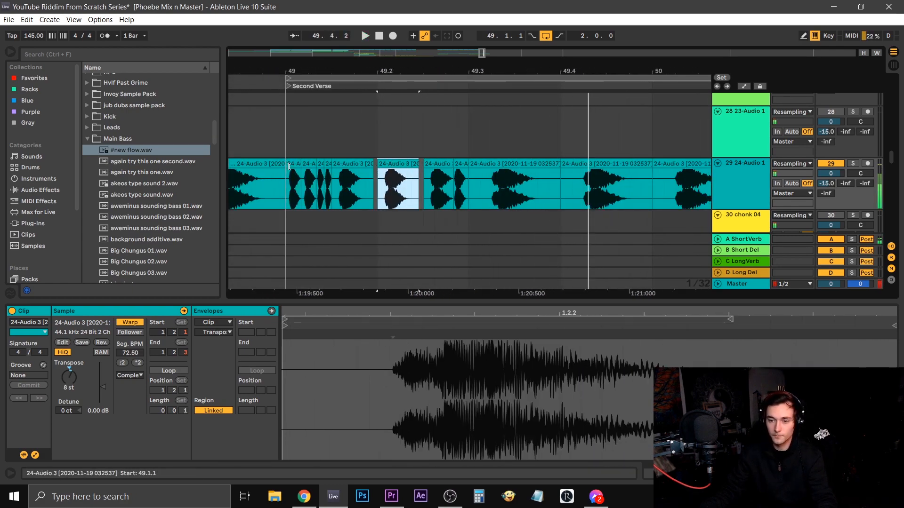
# Step: Play back the loop from 49.1.1 and hide the clip view
pyautogui.click(289, 167)
pyautogui.press('space')
pyautogui.moveTo(469, 71); pyautogui.dragTo(464, 29)
pyautogui.press('space')
pyautogui.hotkey('ctrl', 'alt', 'l')
# Step: Duplicate the track 34 Serum sub track and delete the clip between 49.1.1 and 49.3.1 from the original
pyautogui.scroll(-3, 445, 312)
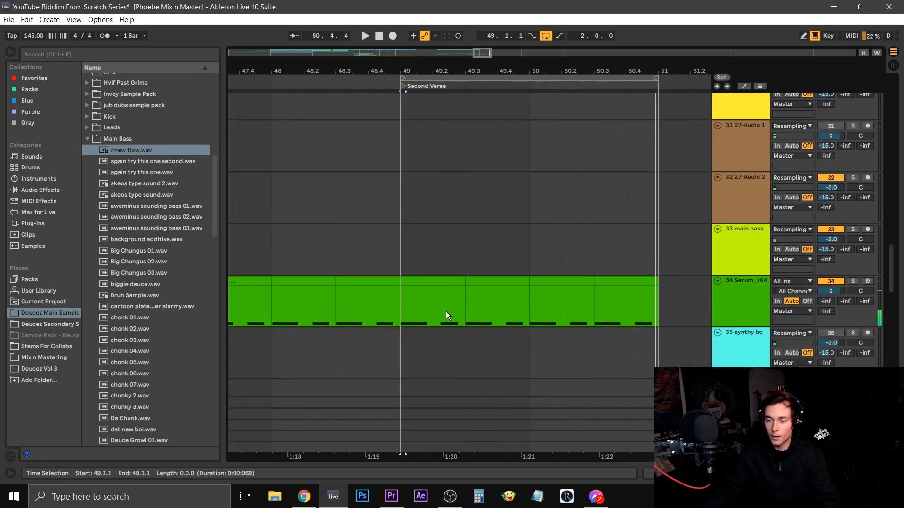
pyautogui.click(741, 296)
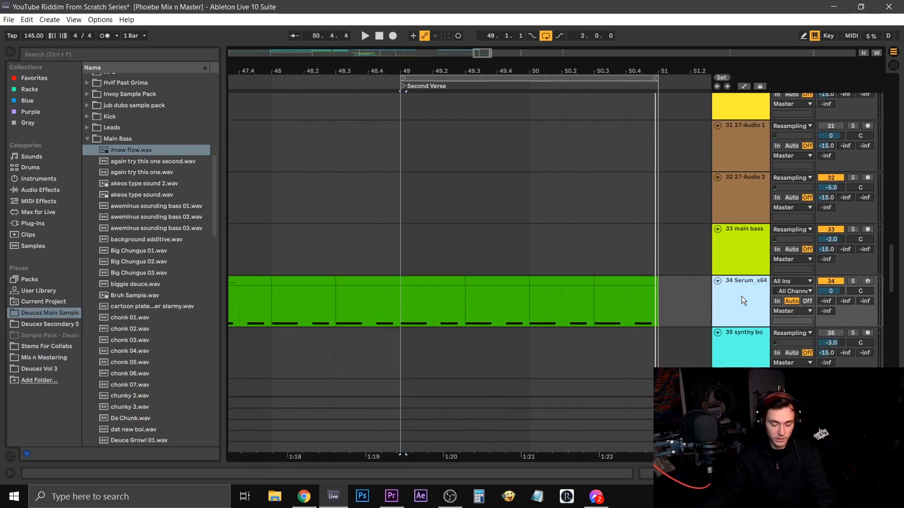
pyautogui.hotkey('ctrl', 'd')
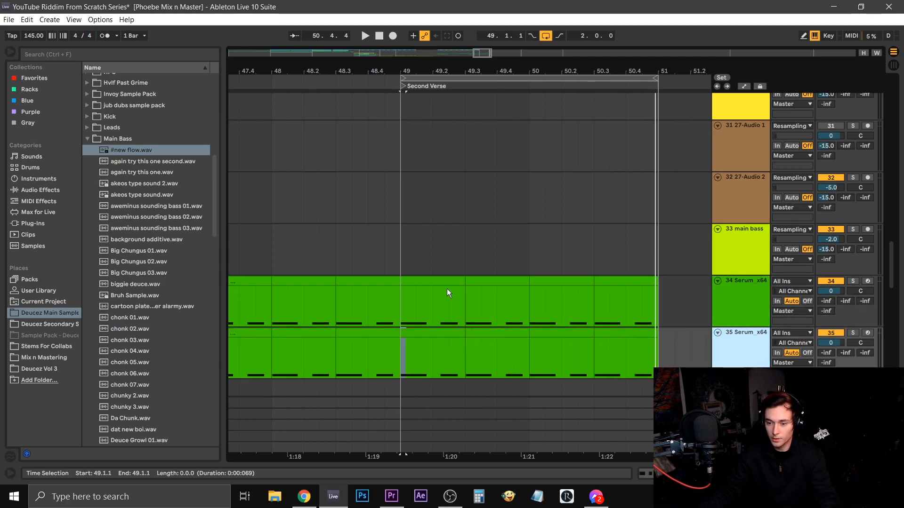
pyautogui.click(444, 279)
pyautogui.press('Delete')
pyautogui.moveTo(404, 289); pyautogui.dragTo(476, 303)
# Step: Delete all clips on the duplicated Serum track 35 except the one between 49.1.1 and 49.3.1
pyautogui.moveTo(468, 361); pyautogui.dragTo(675, 357)
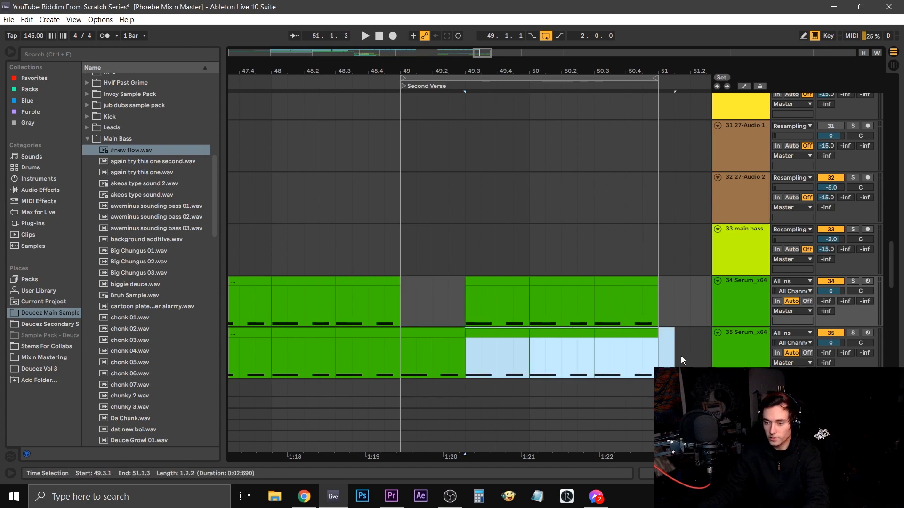
pyautogui.moveTo(564, 66); pyautogui.dragTo(565, 38)
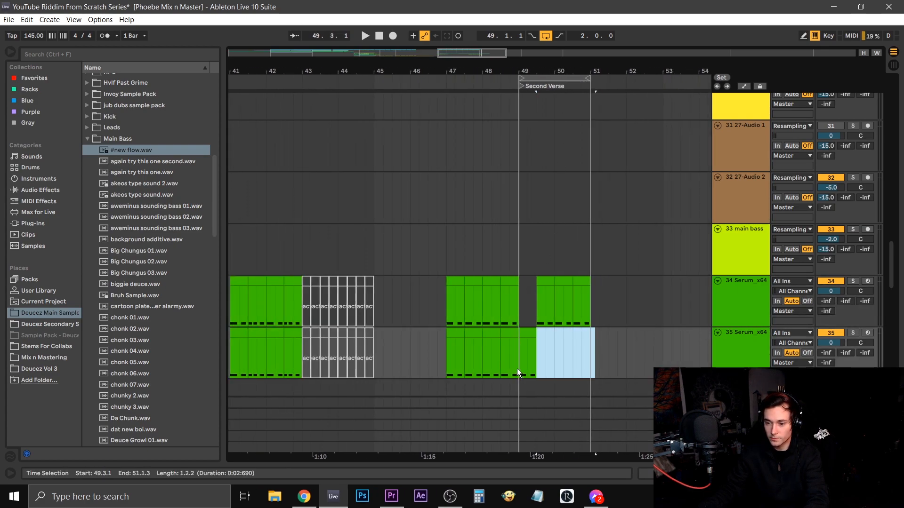
pyautogui.moveTo(516, 368); pyautogui.dragTo(403, 346)
pyautogui.press('Delete')
pyautogui.moveTo(512, 65); pyautogui.dragTo(513, 37)
pyautogui.moveTo(499, 343); pyautogui.dragTo(301, 343)
pyautogui.press('Delete')
# Step: Make the track 35 sub clip one sustained note across nearly its full two beats, and play it back soloed
pyautogui.moveTo(518, 66); pyautogui.dragTo(451, 250)
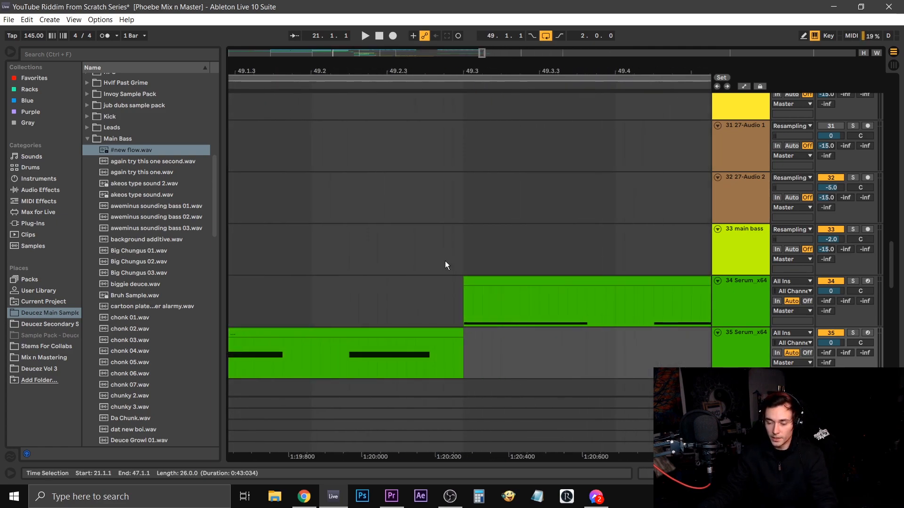
pyautogui.doubleClick(401, 335)
pyautogui.moveTo(517, 376); pyautogui.dragTo(868, 376)
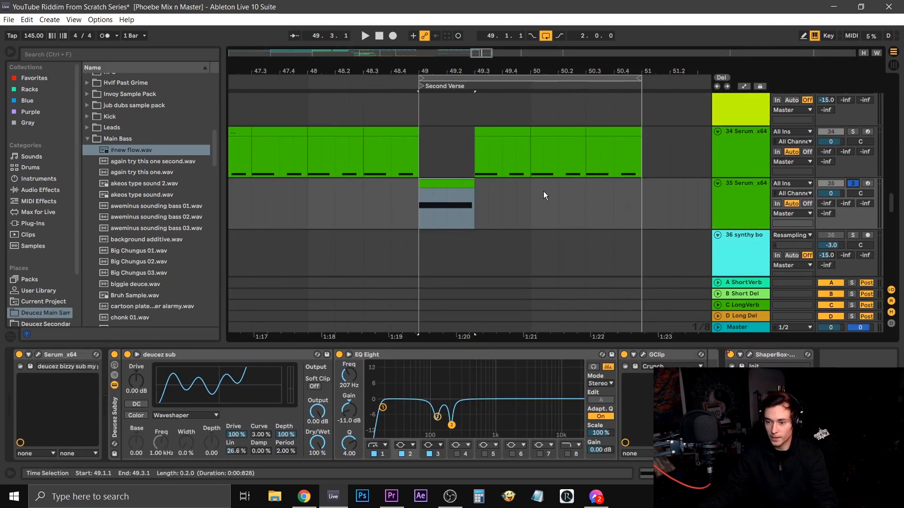
pyautogui.press('space')
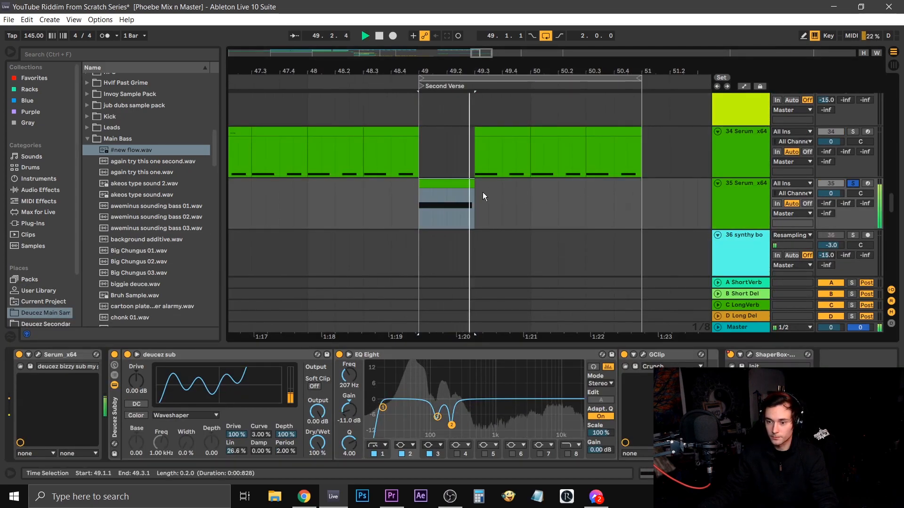
pyautogui.press('space')
# Step: Show the MIDI Ctrl Pitch Bend envelope of the track 35 clip and move its first peak breakpoint to the clip start
pyautogui.doubleClick(456, 182)
pyautogui.click(165, 323)
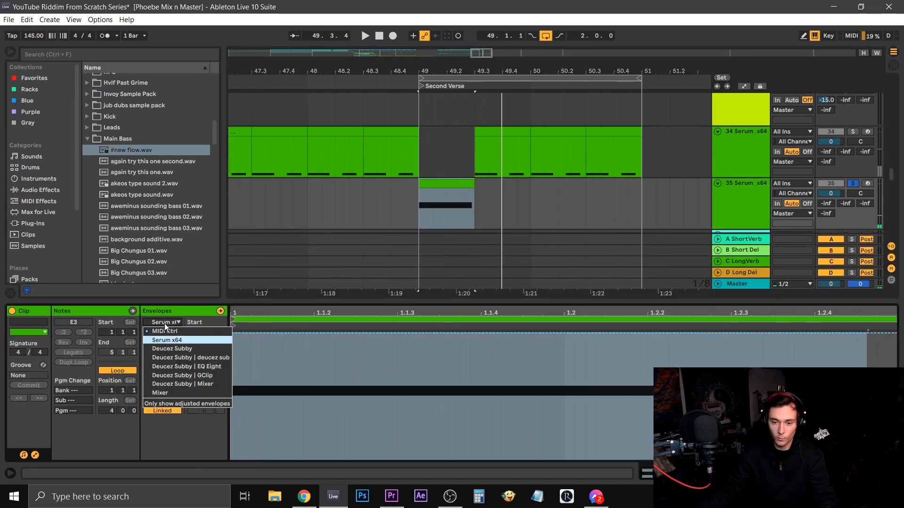
pyautogui.click(170, 332)
pyautogui.moveTo(344, 313); pyautogui.dragTo(344, 283)
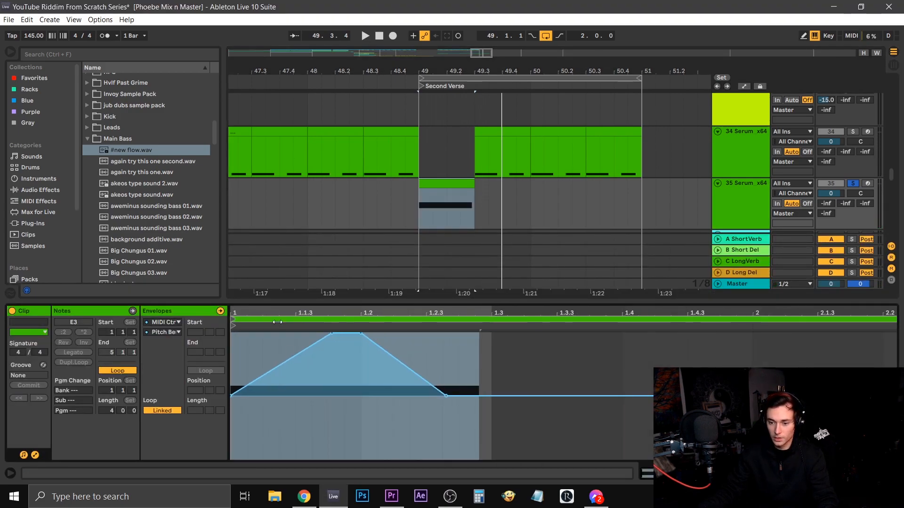
pyautogui.click(338, 421)
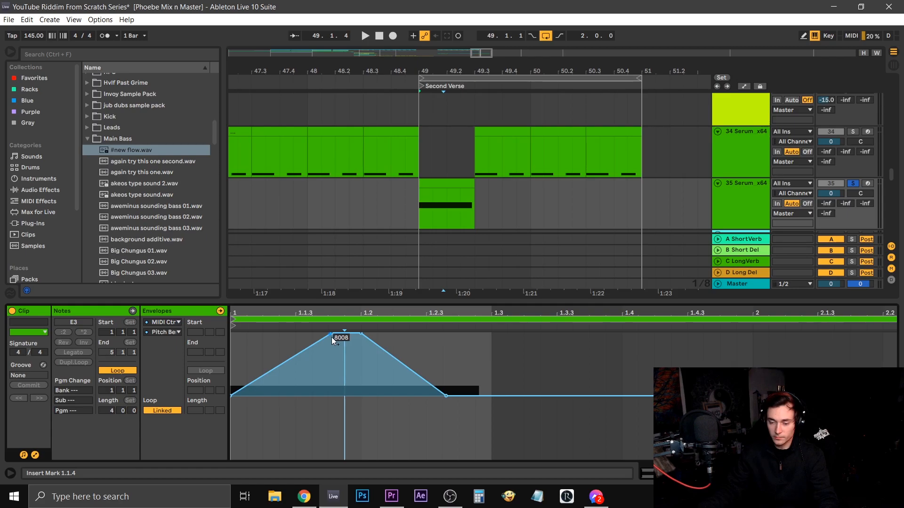
pyautogui.moveTo(335, 333); pyautogui.dragTo(231, 333)
pyautogui.moveTo(45, 114)
pyautogui.mouseDown()
pyautogui.moveTo(10, 114)
pyautogui.moveTo(45, 117)
pyautogui.mouseUp()
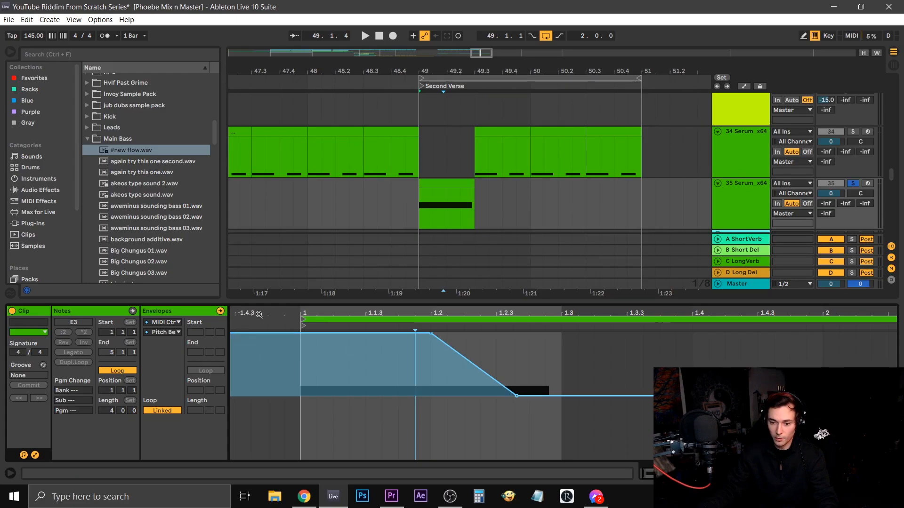
# Step: Adjust the start of the track 35 clip's Pitch Bend envelope and play the section back
pyautogui.moveTo(255, 316); pyautogui.dragTo(294, 312)
pyautogui.moveTo(231, 334); pyautogui.dragTo(330, 334)
pyautogui.press('space')
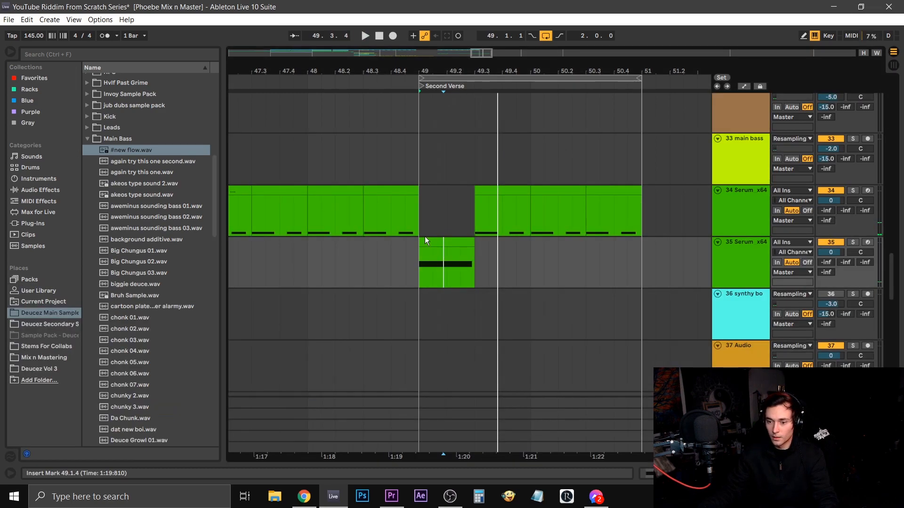
# Step: Duplicate the drum clips on tracks 1 to 4 from 47.1.1–49.1.1 up to bar 51, and select 49.2.1–49.3.1 on both Drum Rack tracks
pyautogui.click(429, 241)
pyautogui.moveTo(889, 285); pyautogui.dragTo(895, 211)
pyautogui.moveTo(326, 117); pyautogui.dragTo(437, 275)
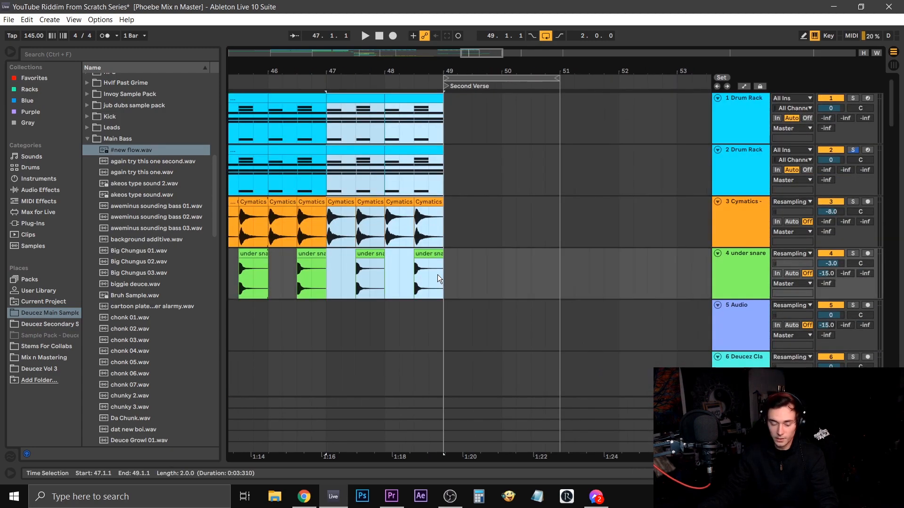
pyautogui.hotkey('ctrl', 'd')
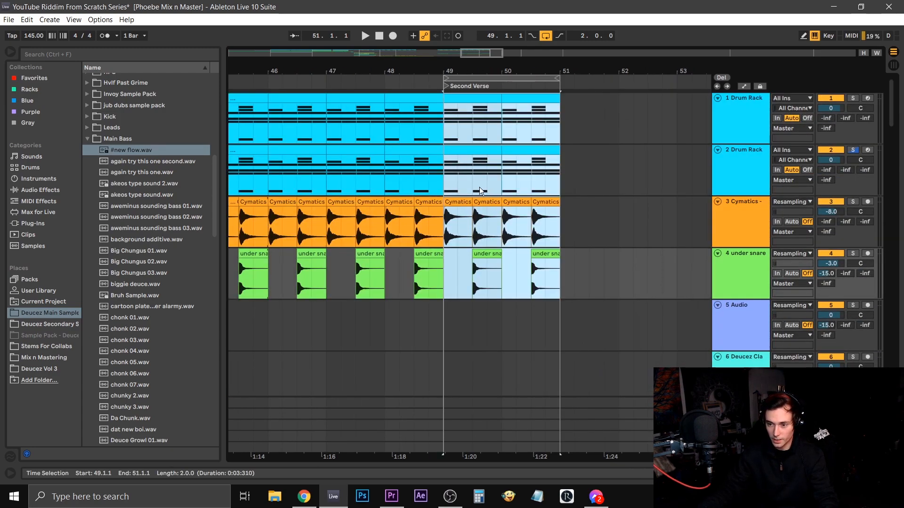
pyautogui.click(462, 128)
pyautogui.moveTo(457, 112); pyautogui.dragTo(469, 159)
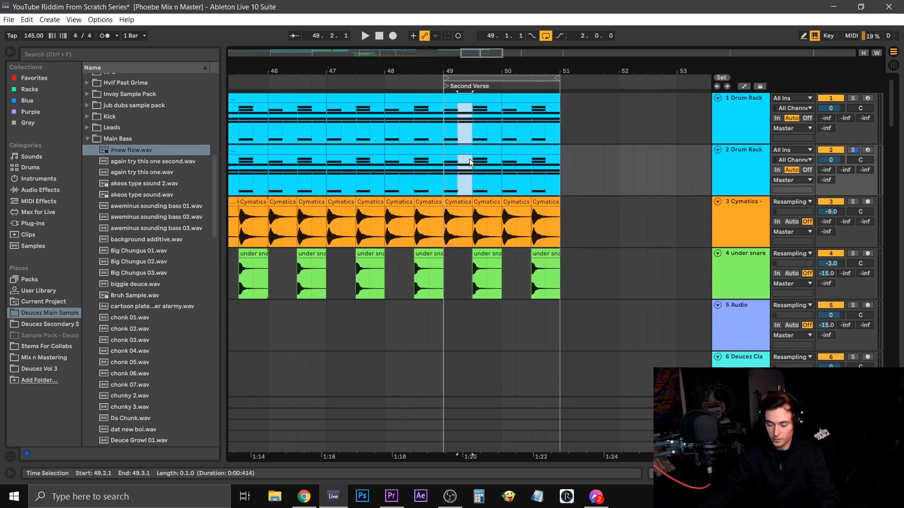
# Step: Duplicate the track 10 All clip into bars 49 to 51 and trim the copy's start to 49.3.1
pyautogui.scroll(-10, 453, 278)
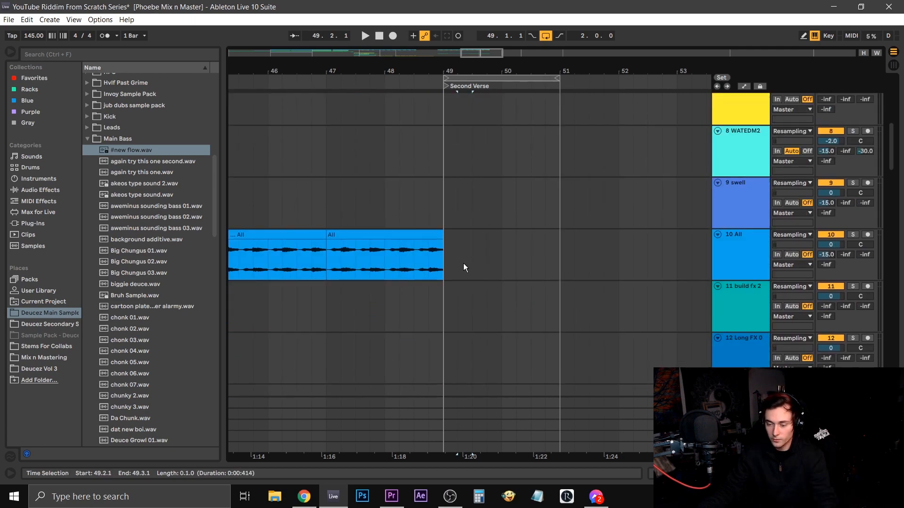
pyautogui.click(409, 238)
pyautogui.hotkey('ctrl', 'd')
pyautogui.moveTo(446, 235); pyautogui.dragTo(473, 235)
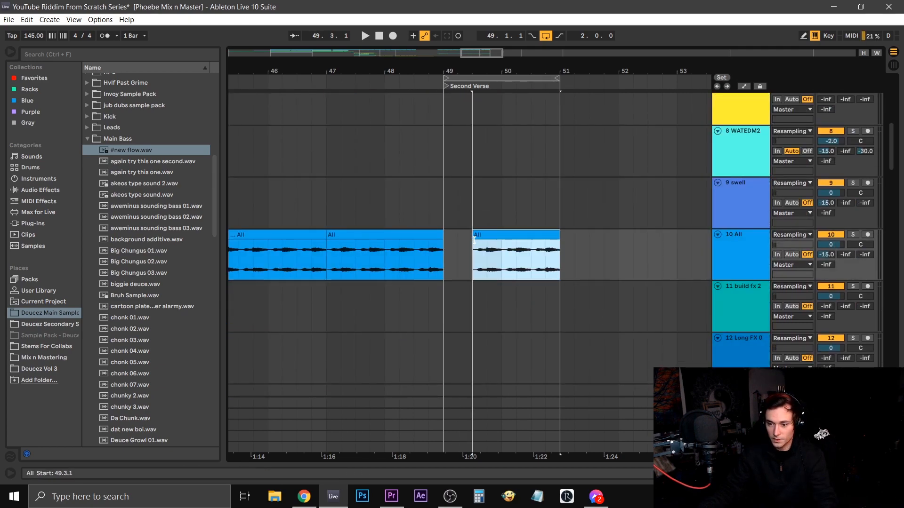
pyautogui.click(450, 271)
# Step: Play the section from 49.1.1 and go through the lower tracks to check the new variation
pyautogui.scroll(2, 451, 271)
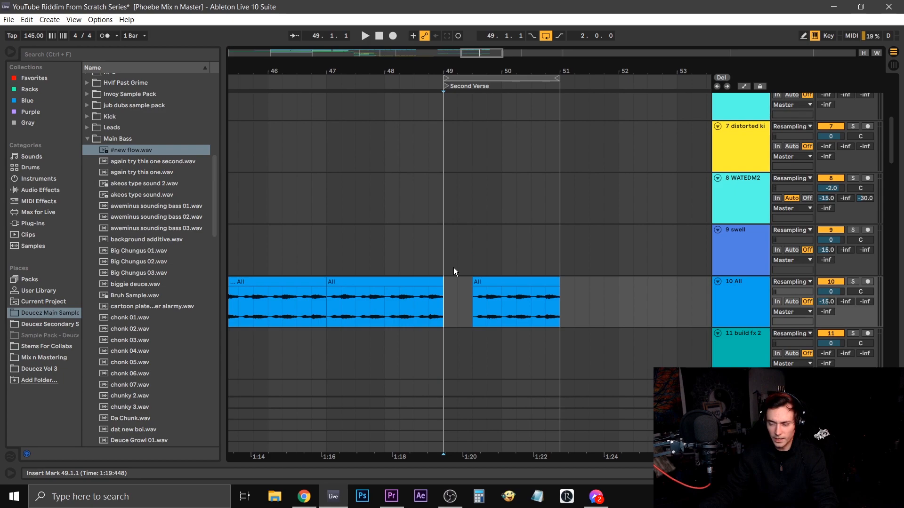
pyautogui.press('space')
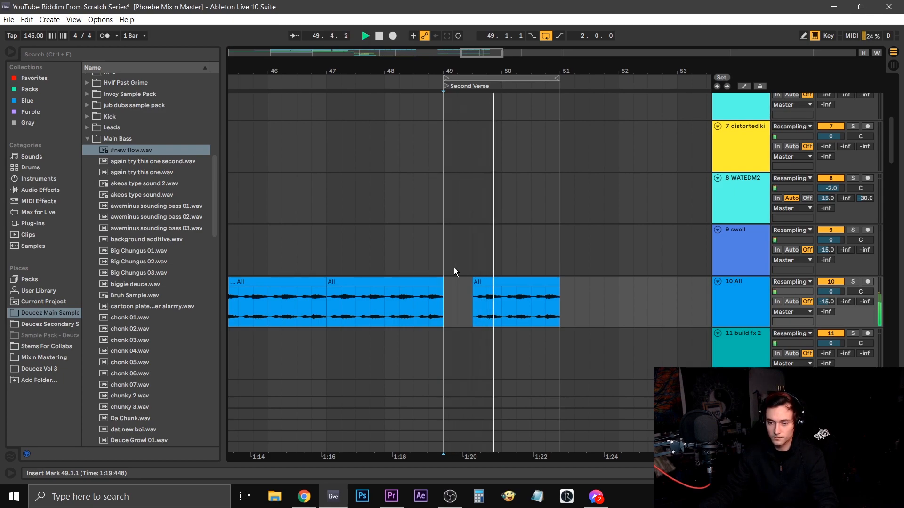
pyautogui.click(445, 253)
pyautogui.click(450, 300)
pyautogui.scroll(-1, 462, 321)
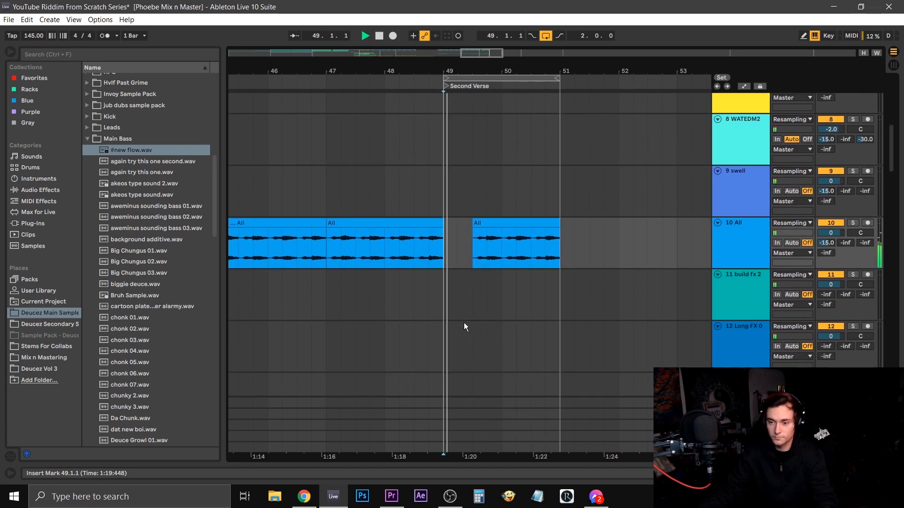
pyautogui.click(445, 292)
pyautogui.scroll(-5, 454, 301)
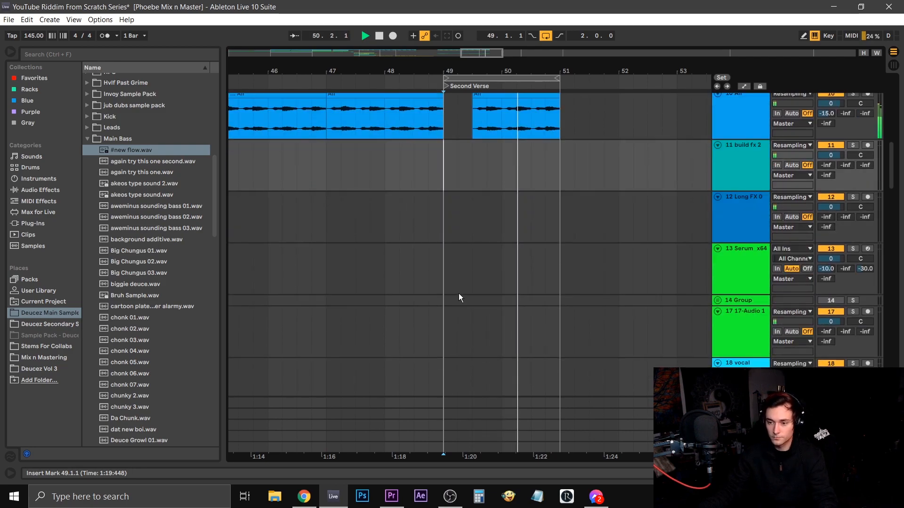
pyautogui.click(451, 309)
pyautogui.scroll(-3, 446, 315)
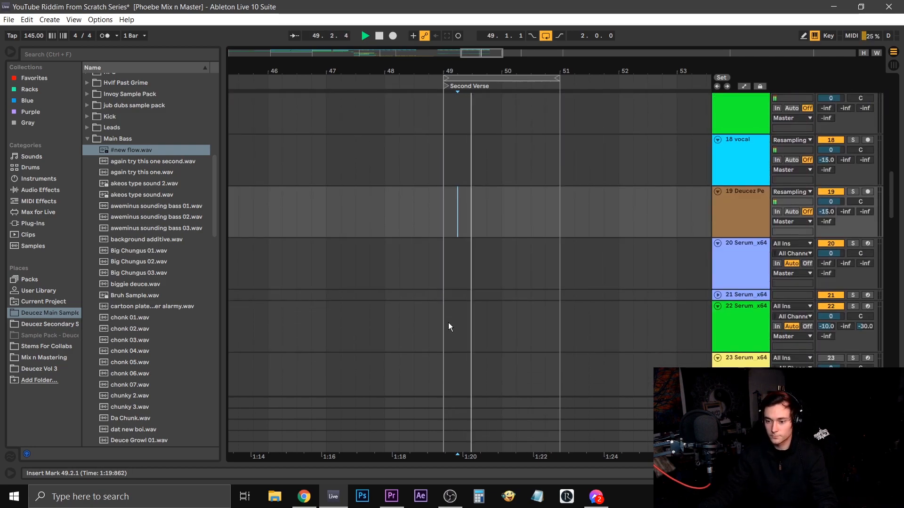
pyautogui.click(442, 350)
pyautogui.press('space')
# Step: Insert the Multiband Dynamics OTT preset after the Reverb on the C LongVerb return track
pyautogui.scroll(-6, 660, 357)
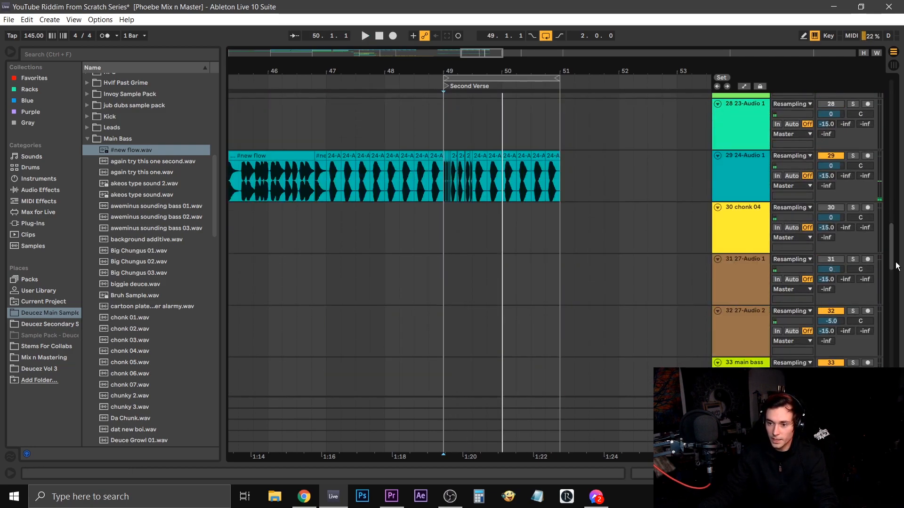
pyautogui.scroll(1, 484, 100)
pyautogui.moveTo(463, 70); pyautogui.dragTo(464, 141)
pyautogui.hotkey('shift', 'Tab')
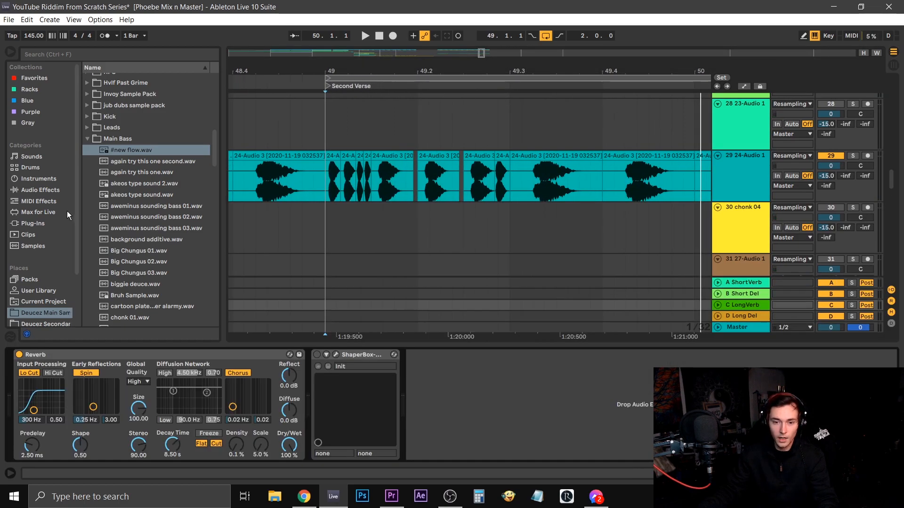
pyautogui.click(46, 190)
pyautogui.moveTo(121, 259); pyautogui.dragTo(309, 388)
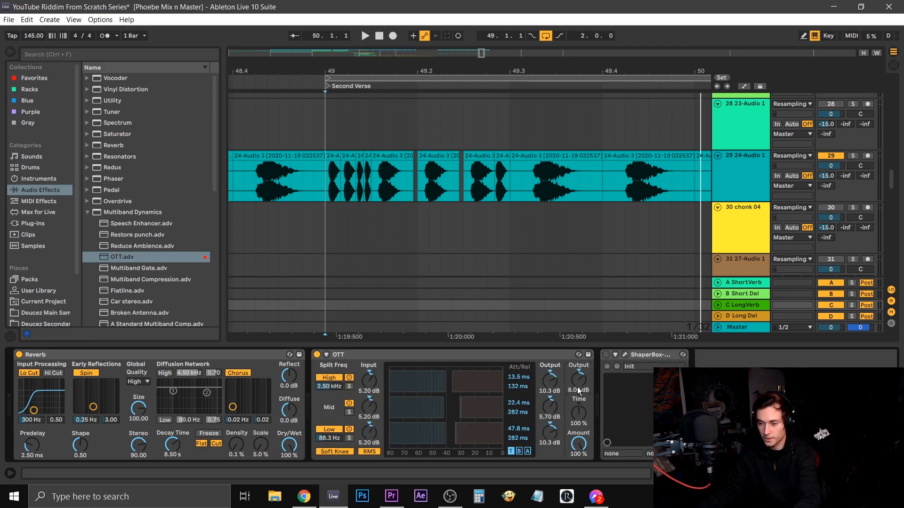
# Step: Try automating the D Long Del return's track volume to rise from -inf dB just after 49.1.1 to 0 dB at 49.3.1
pyautogui.moveTo(541, 344); pyautogui.dragTo(541, 451)
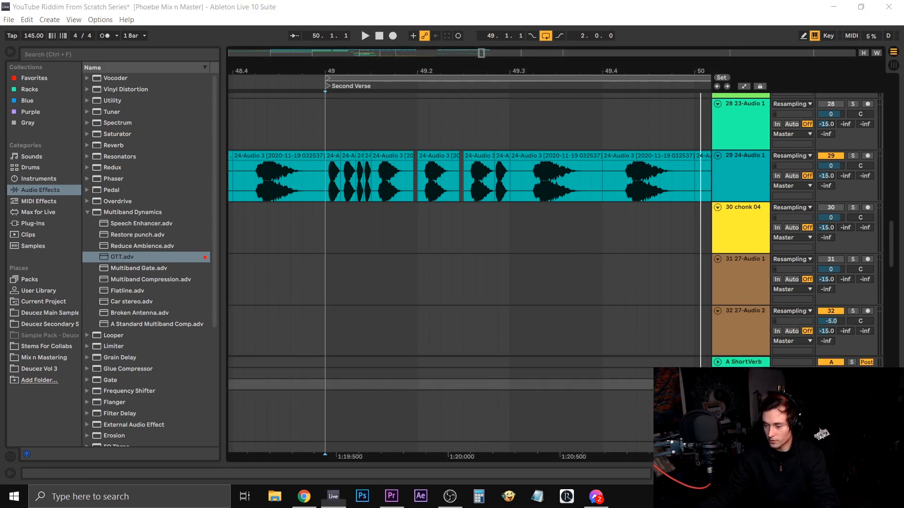
pyautogui.press('a')
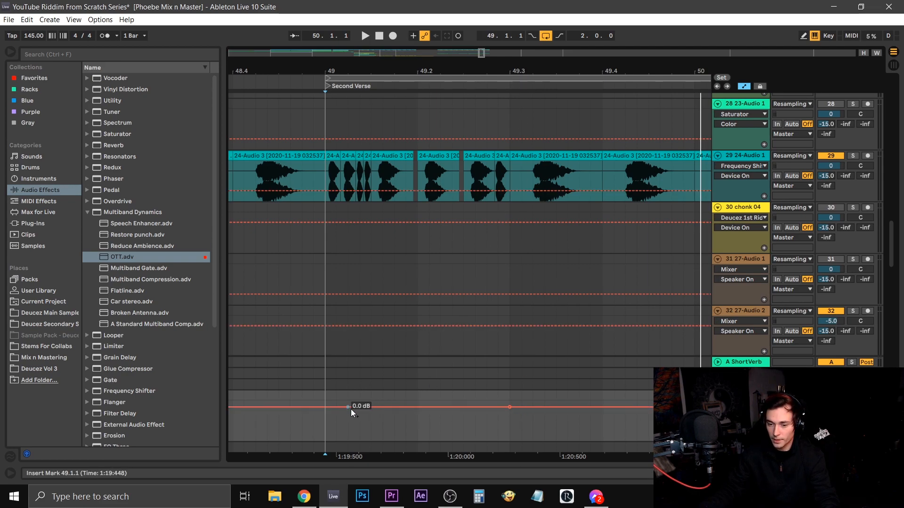
pyautogui.moveTo(351, 408); pyautogui.dragTo(351, 442)
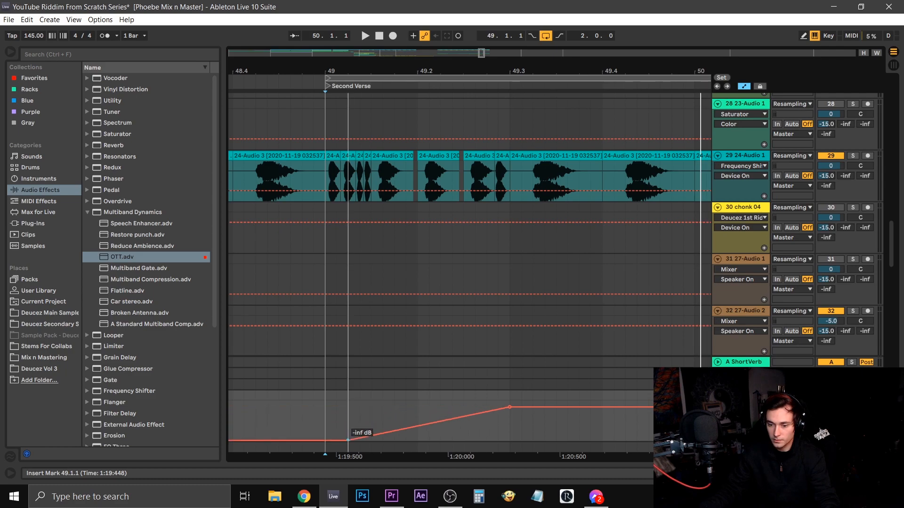
pyautogui.click(325, 391)
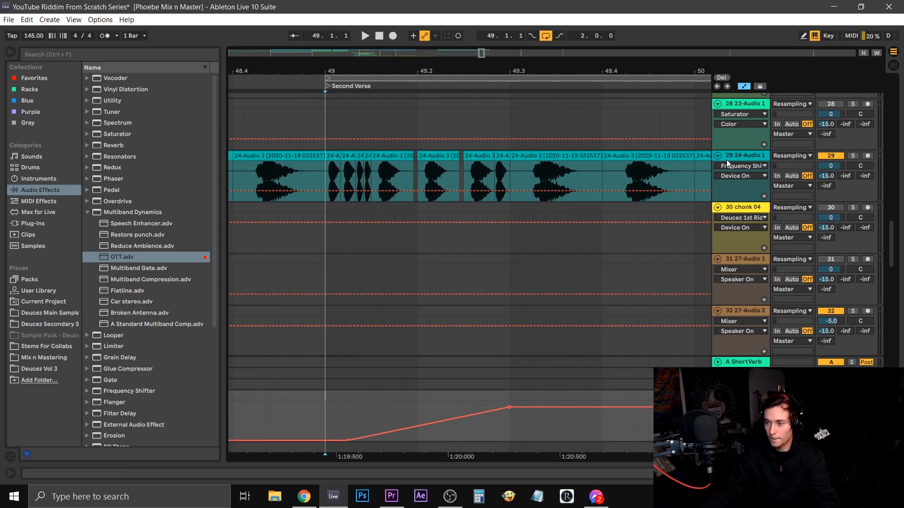
# Step: Deactivate the track 29 bass clips between 49.1.3 and 49.3.1
pyautogui.moveTo(510, 168); pyautogui.dragTo(368, 160)
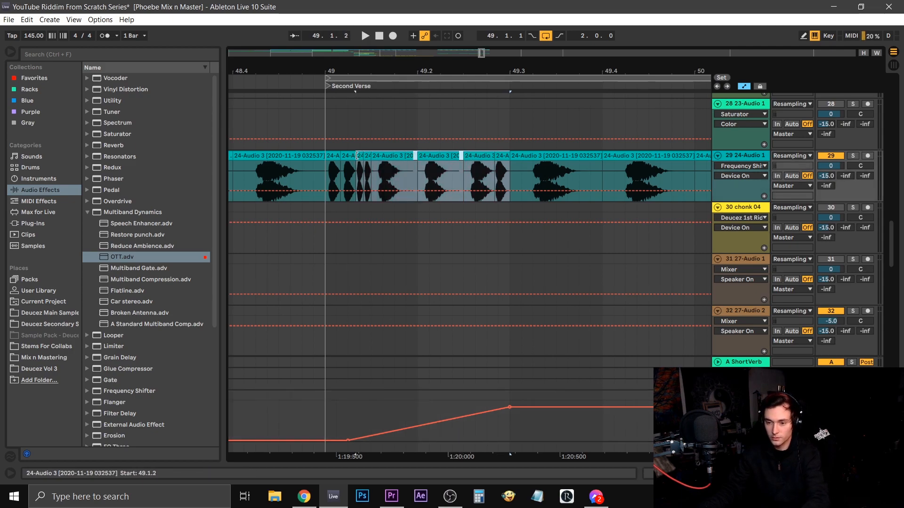
pyautogui.moveTo(376, 168); pyautogui.dragTo(507, 157)
pyautogui.press('0')
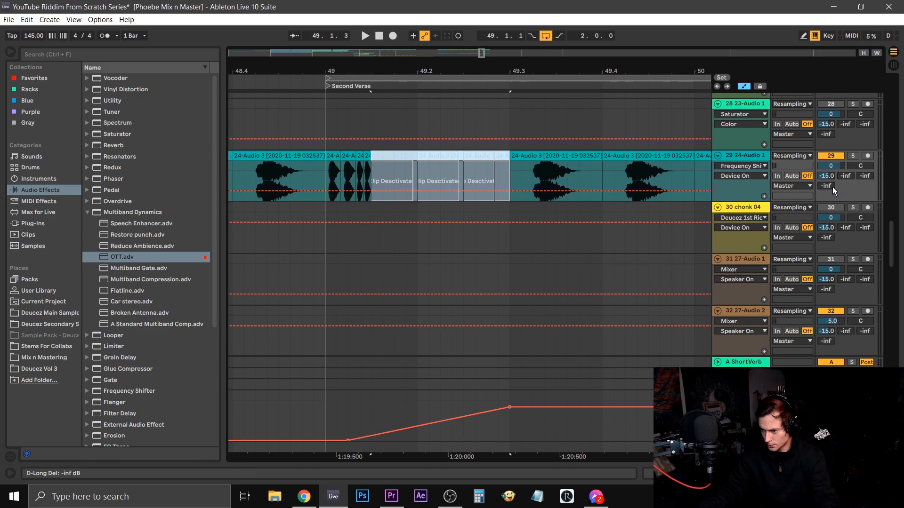
# Step: Try track 29's D Long Del send at 0 with the track soloed from 49.1.1, and undo the change
pyautogui.moveTo(832, 187); pyautogui.dragTo(832, 140)
pyautogui.click(852, 155)
pyautogui.press('space')
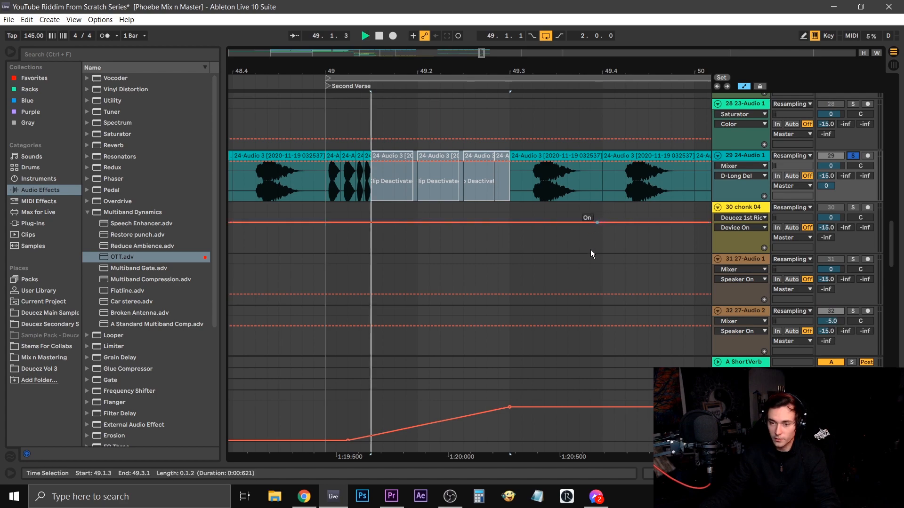
pyautogui.click(325, 188)
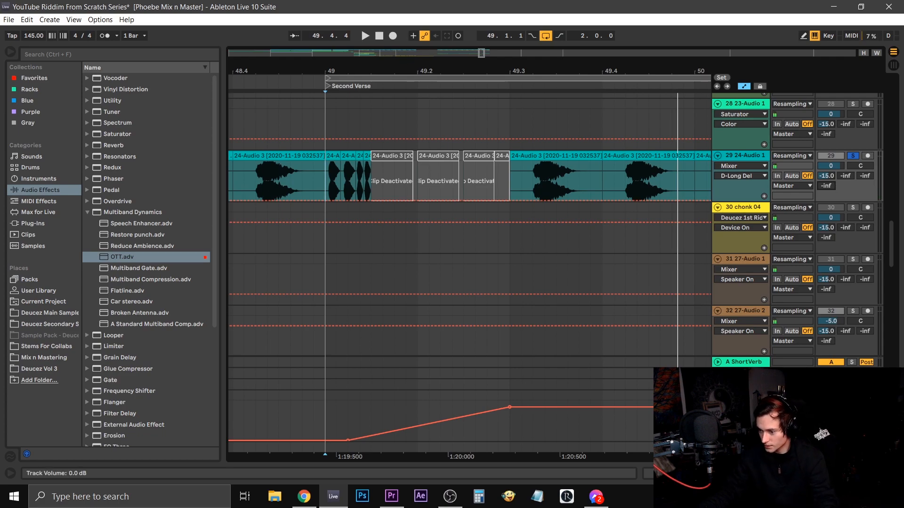
pyautogui.hotkey('ctrl', 'z')
# Step: Check the devices on the D and C returns and set track 29's C LongVerb send to 0
pyautogui.doubleClick(740, 395)
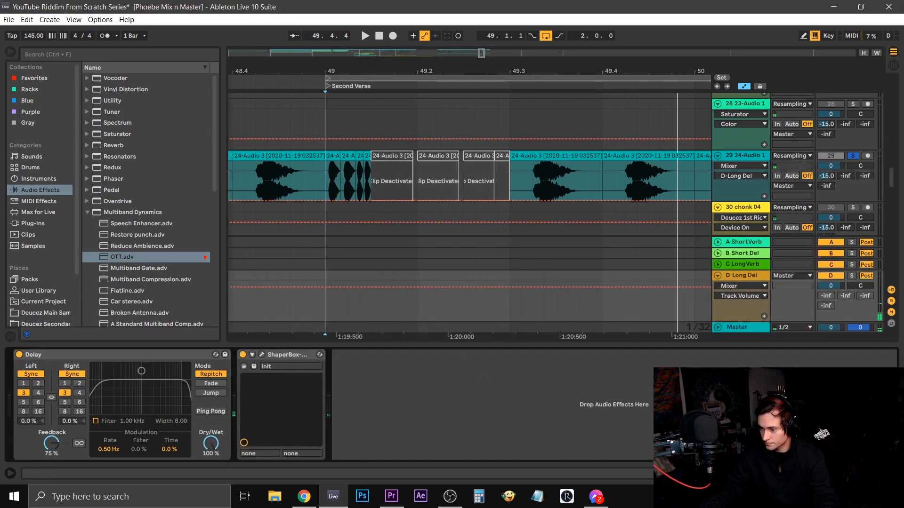
pyautogui.click(753, 264)
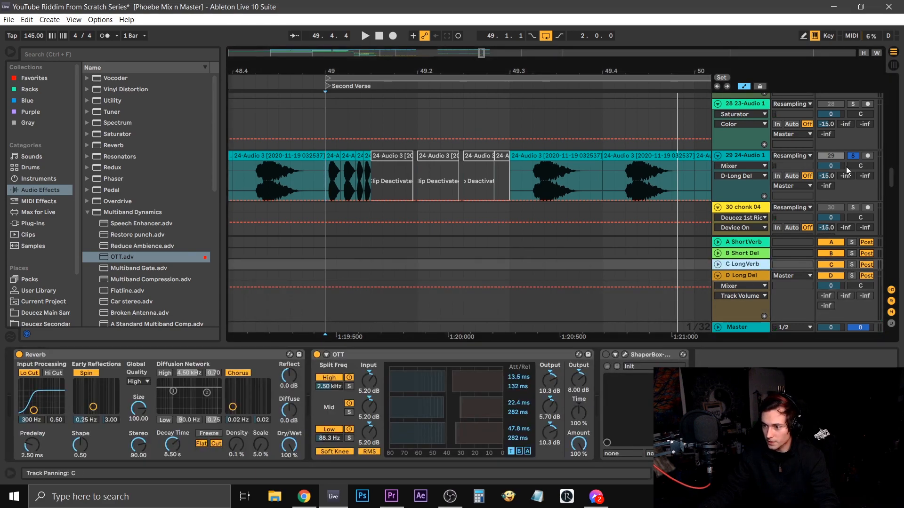
pyautogui.moveTo(863, 176); pyautogui.dragTo(863, 139)
# Step: Automate the C LongVerb return's track volume to rise from -inf dB after 49.1.1 to 0 dB at 49.3.1, dropping straight back to -inf
pyautogui.click(717, 264)
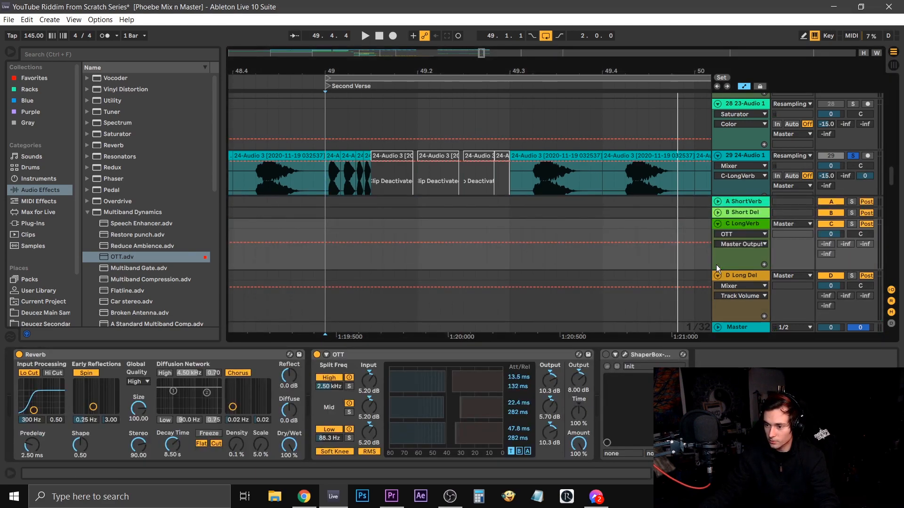
pyautogui.click(717, 276)
pyautogui.rightClick(830, 274)
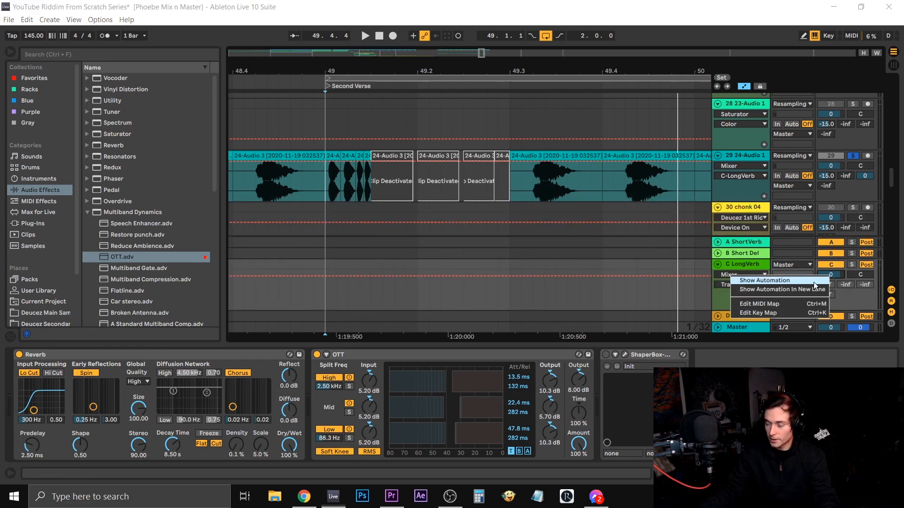
pyautogui.click(813, 281)
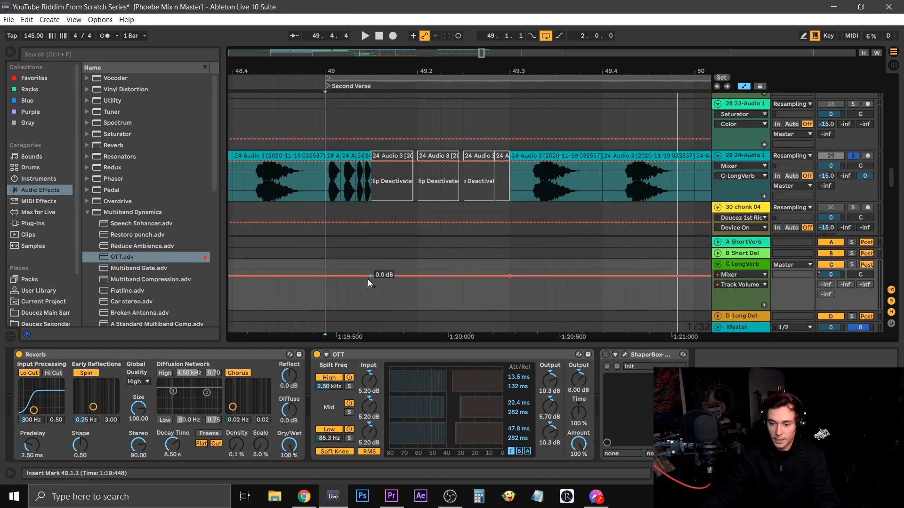
pyautogui.moveTo(349, 278); pyautogui.dragTo(349, 309)
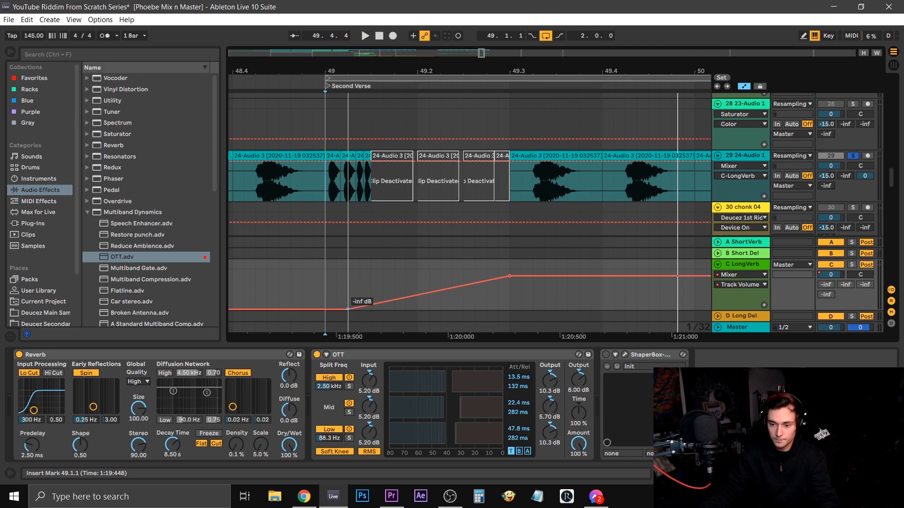
pyautogui.click(329, 270)
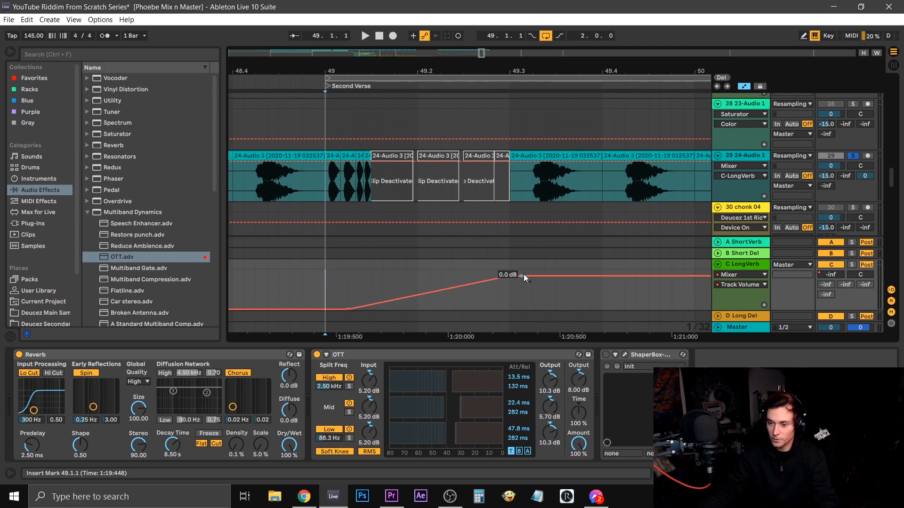
pyautogui.moveTo(527, 276); pyautogui.dragTo(510, 310)
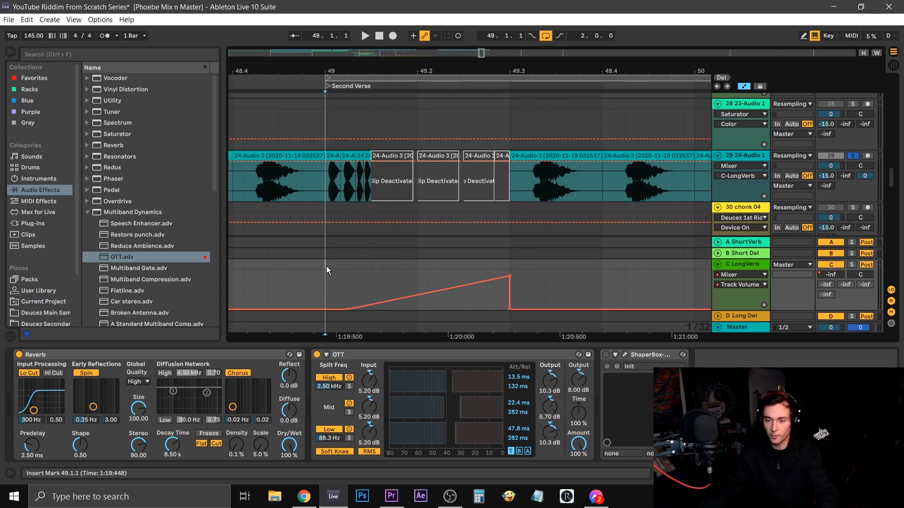
# Step: Play the reverb swell from 49.1.1 with track 29 soloed, and play it again in the full mix
pyautogui.press('space')
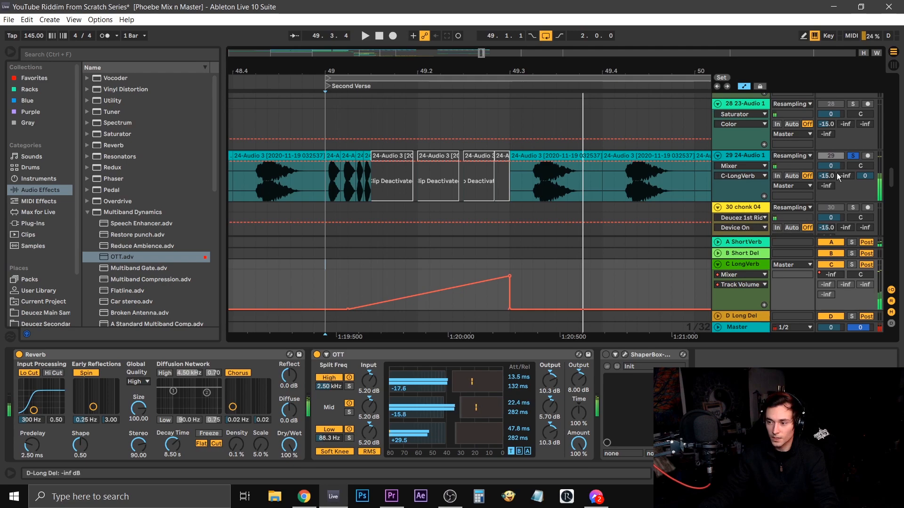
pyautogui.press('space')
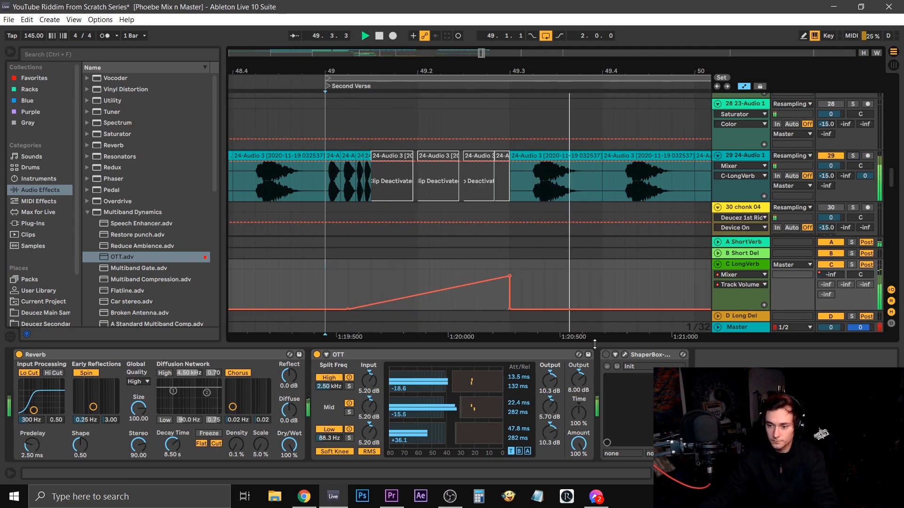
pyautogui.click(562, 344)
pyautogui.scroll(1, 554, 215)
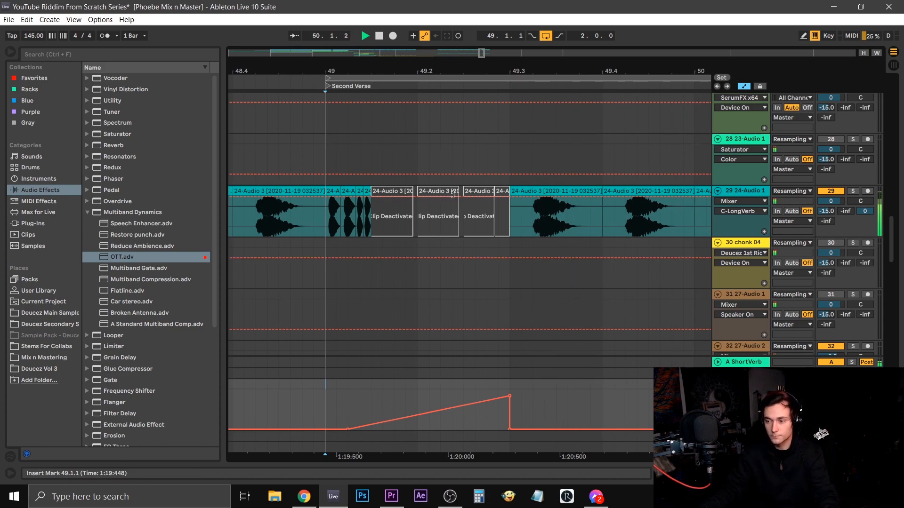
# Step: Clear the track 29 bass clips between 49.1.1 and 49.3.1
pyautogui.moveTo(419, 70); pyautogui.dragTo(402, 37)
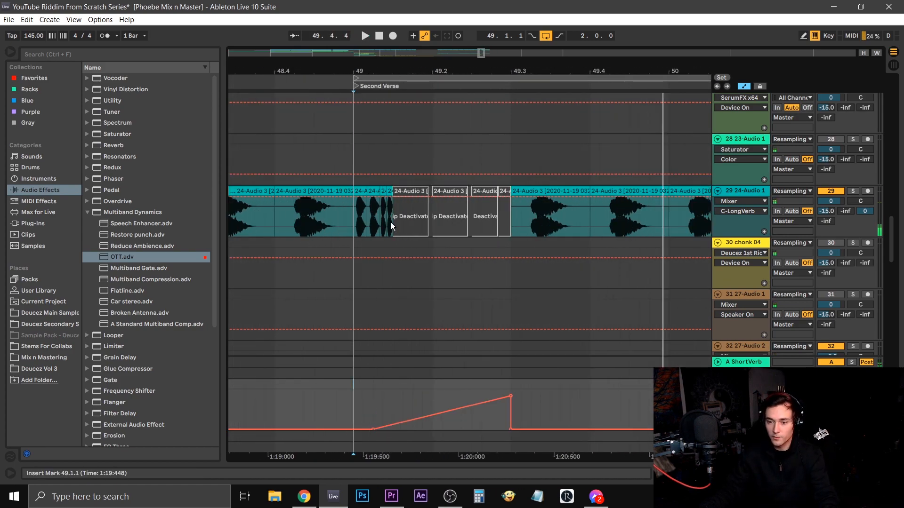
pyautogui.moveTo(483, 200); pyautogui.dragTo(453, 202)
pyautogui.moveTo(511, 203); pyautogui.dragTo(375, 198)
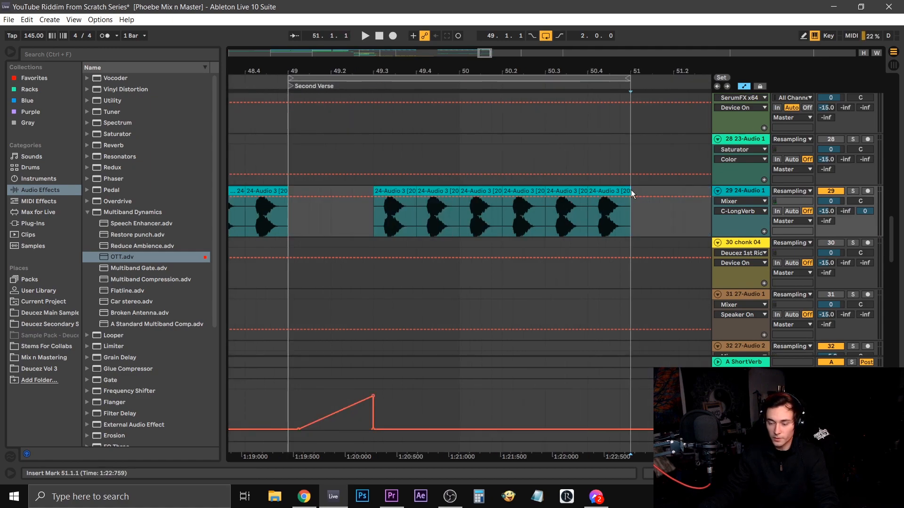
# Step: Copy track 29's bass clip at 49.3.1 to 49.1.1 and play the section from 49.1.1
pyautogui.click(400, 191)
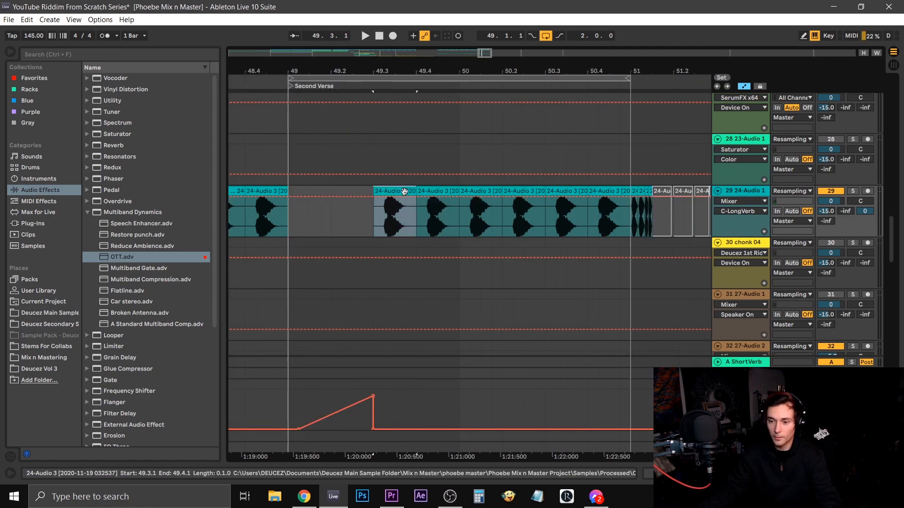
pyautogui.moveTo(400, 191); pyautogui.dragTo(315, 190)
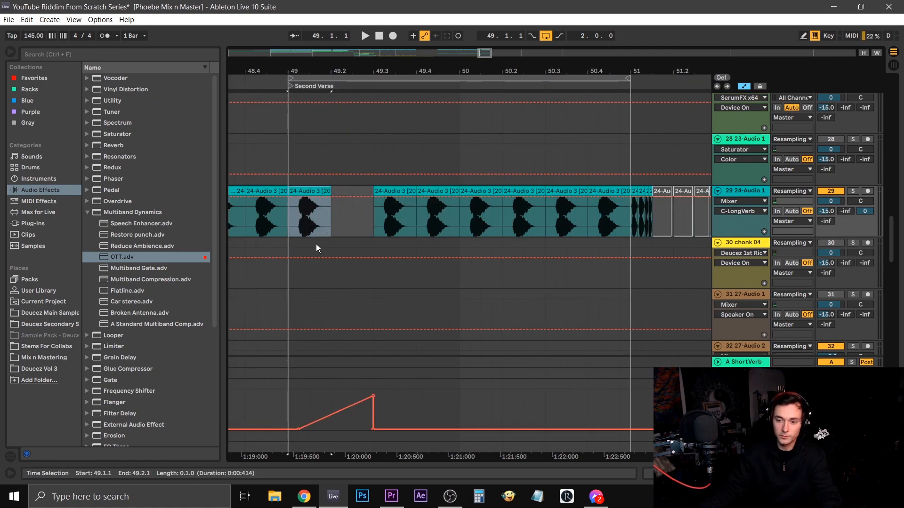
pyautogui.click(282, 216)
pyautogui.press('space')
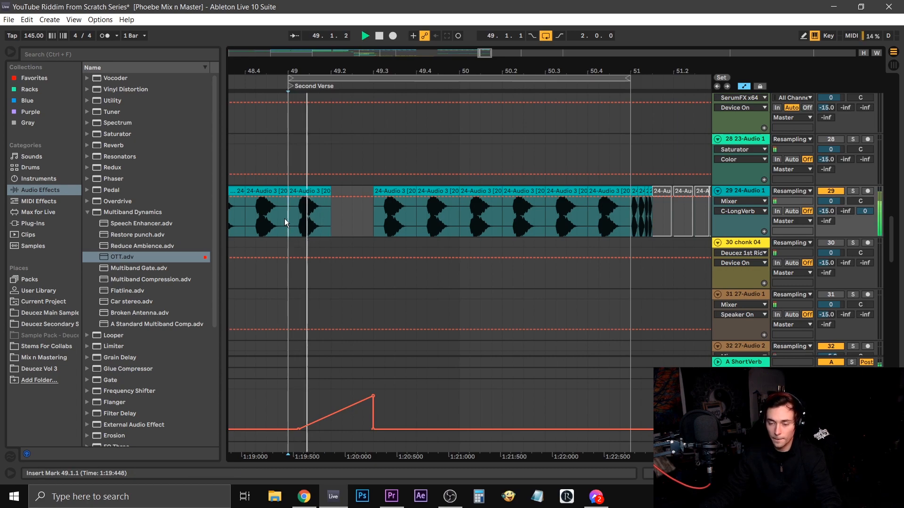
# Step: Automate track 29's Frequency Shifter to switch from off to on at 49.3.1
pyautogui.click(371, 218)
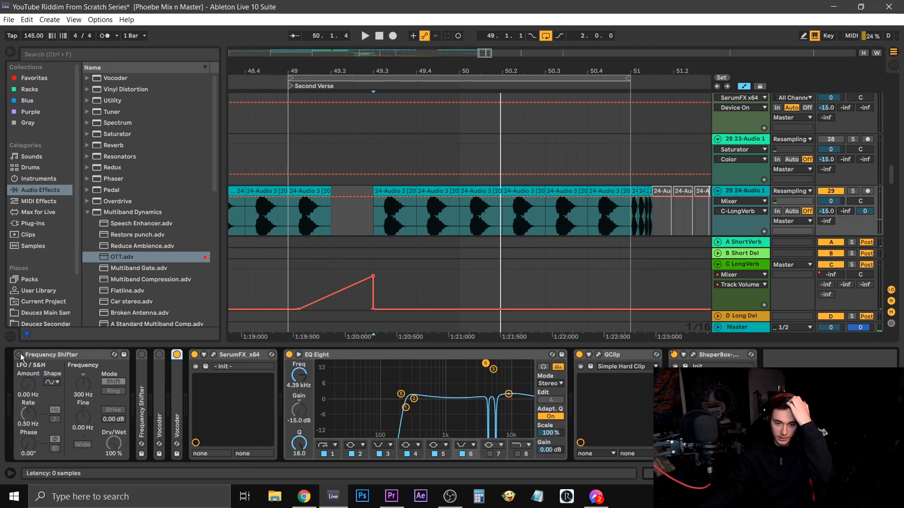
pyautogui.rightClick(20, 354)
pyautogui.click(47, 362)
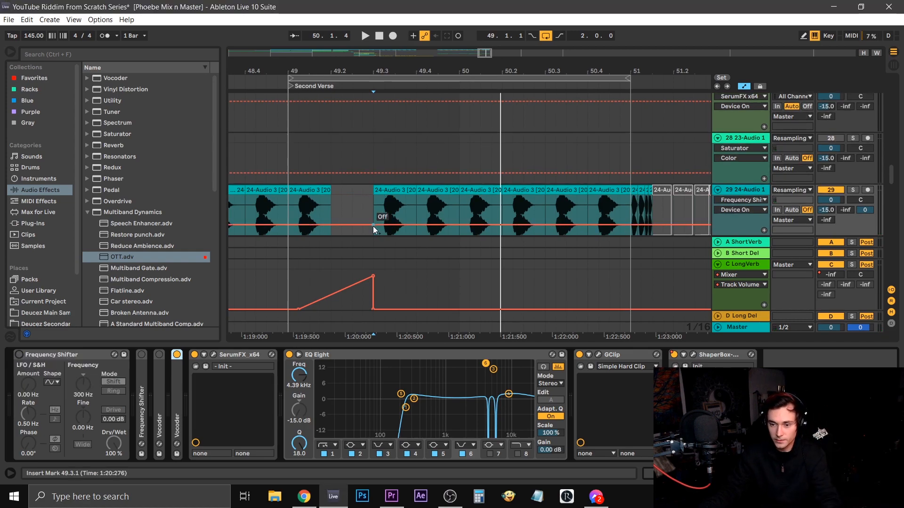
pyautogui.moveTo(373, 226); pyautogui.dragTo(372, 210)
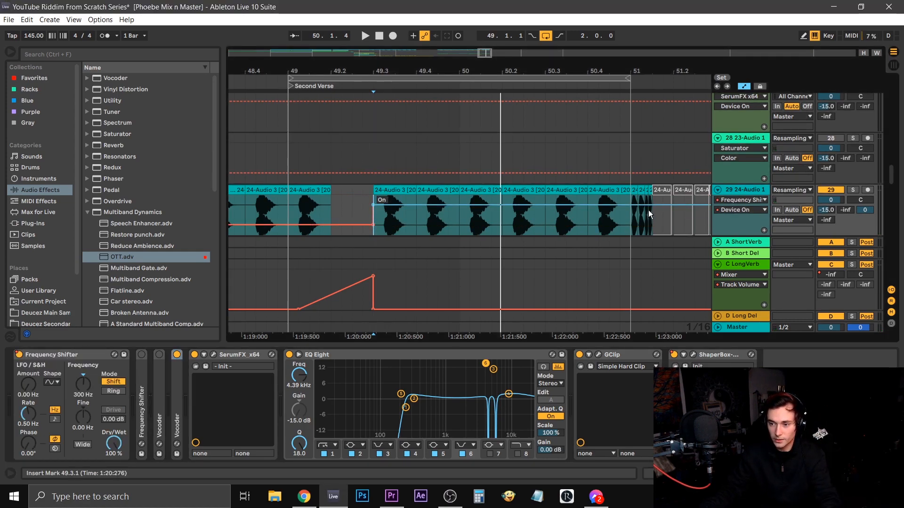
# Step: Play the section from 49.1.1 to hear the bass with the Frequency Shifter automation
pyautogui.click(323, 195)
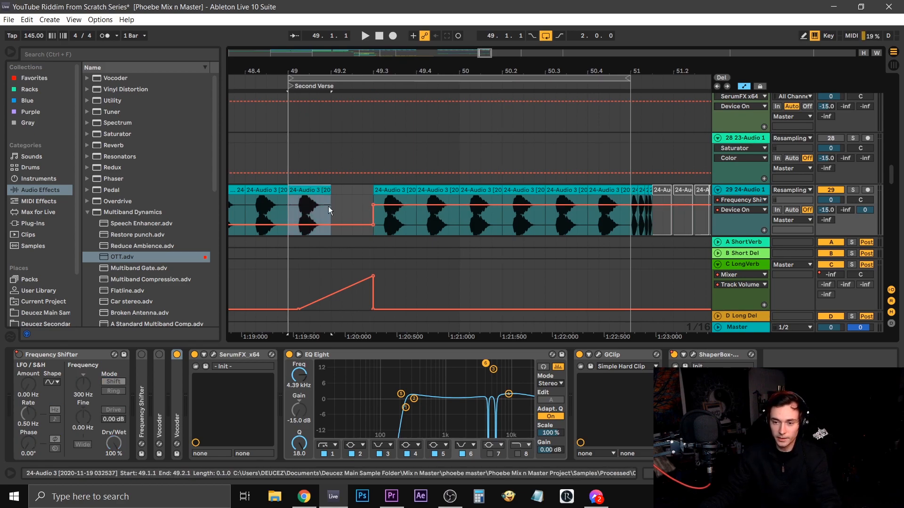
pyautogui.press('space')
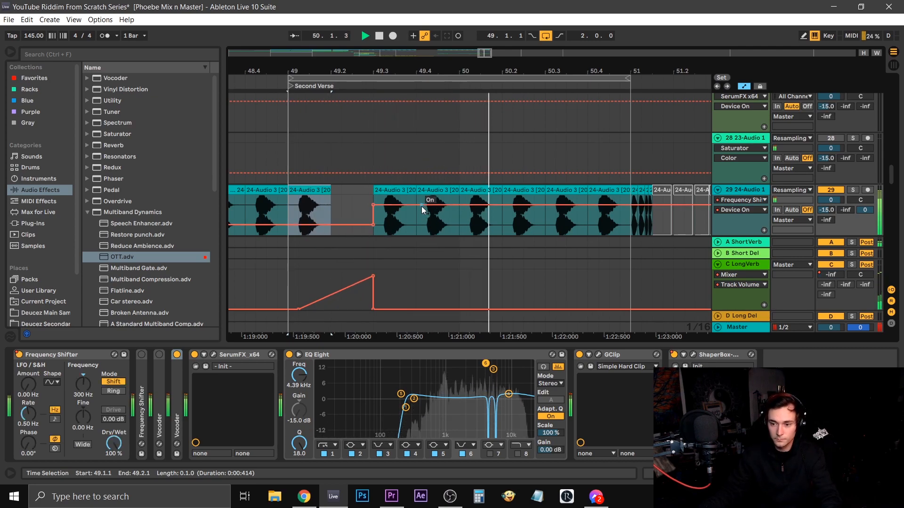
pyautogui.click(288, 210)
pyautogui.press('space')
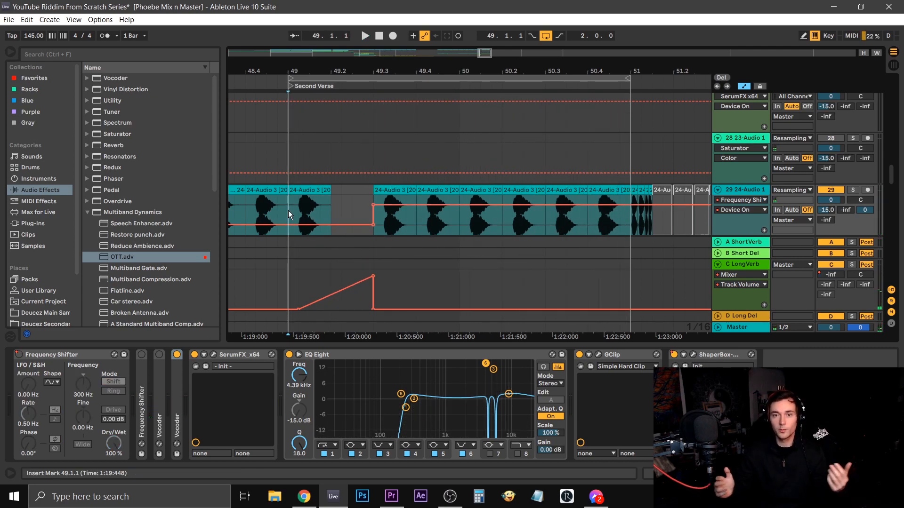